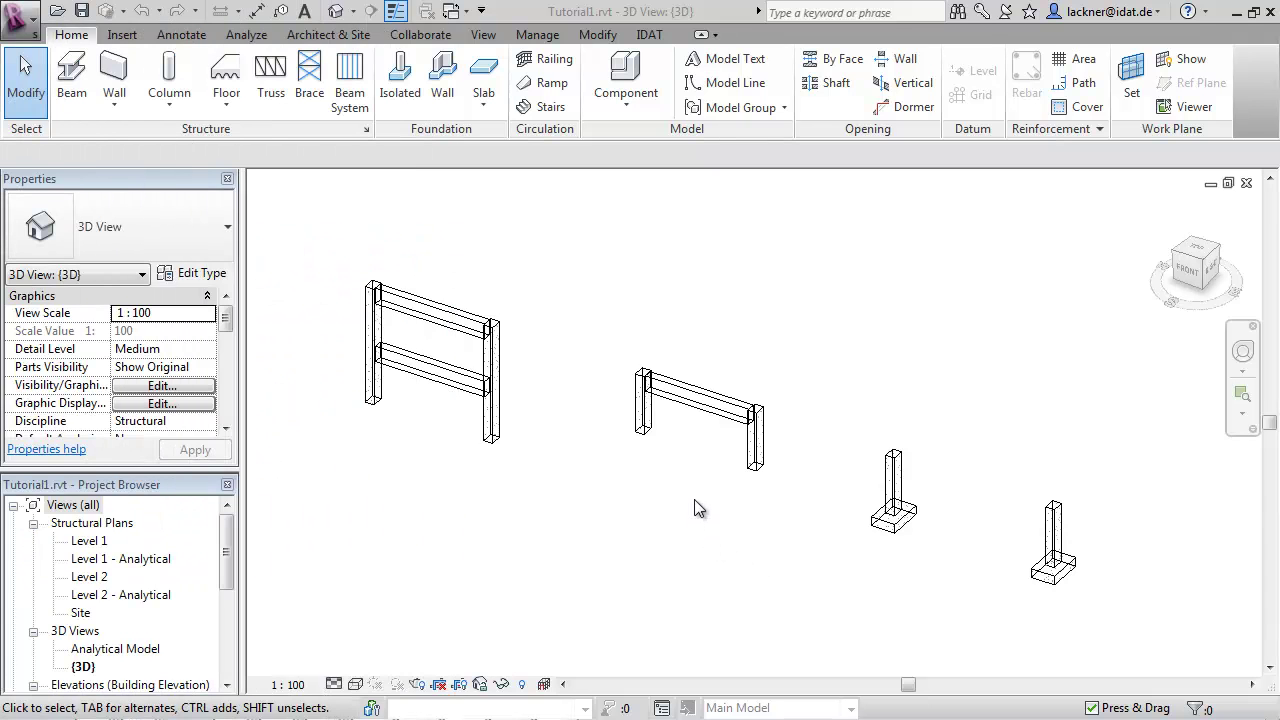
Switch the ribbon to the IDAT tab to reach the precast reinforcement and connection tools
click(652, 38)
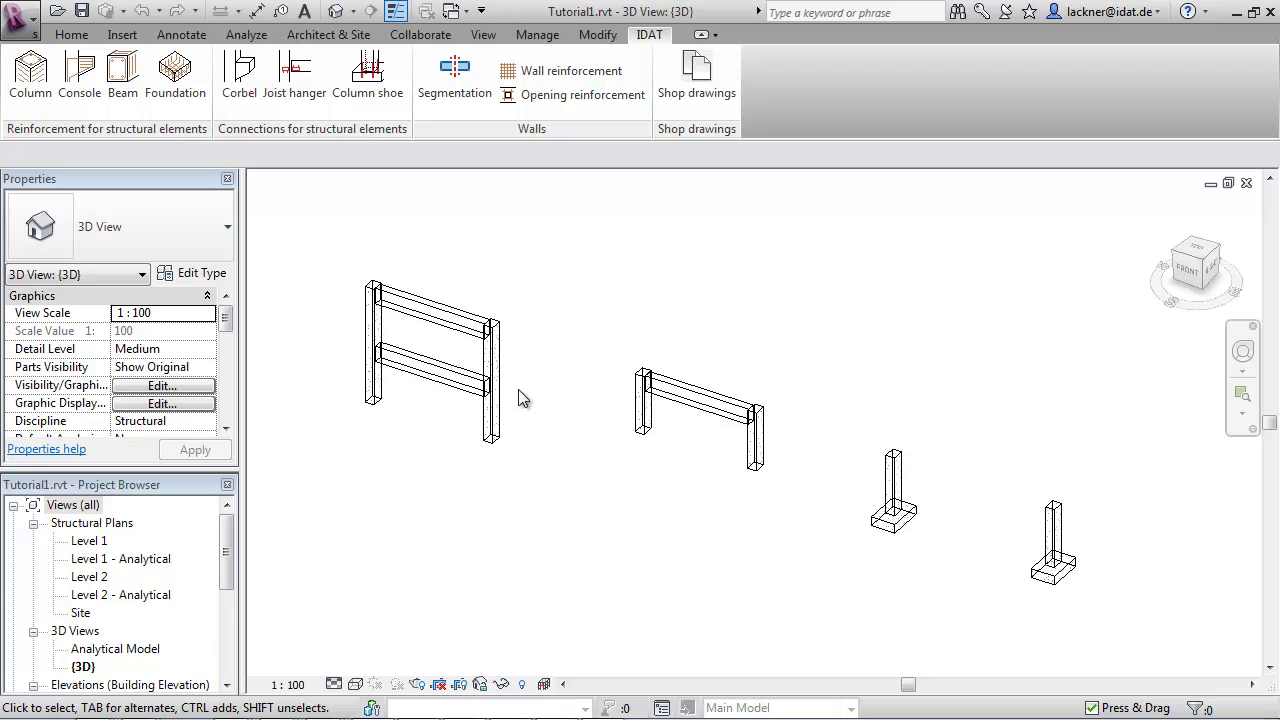
scroll(518, 390, up, 5)
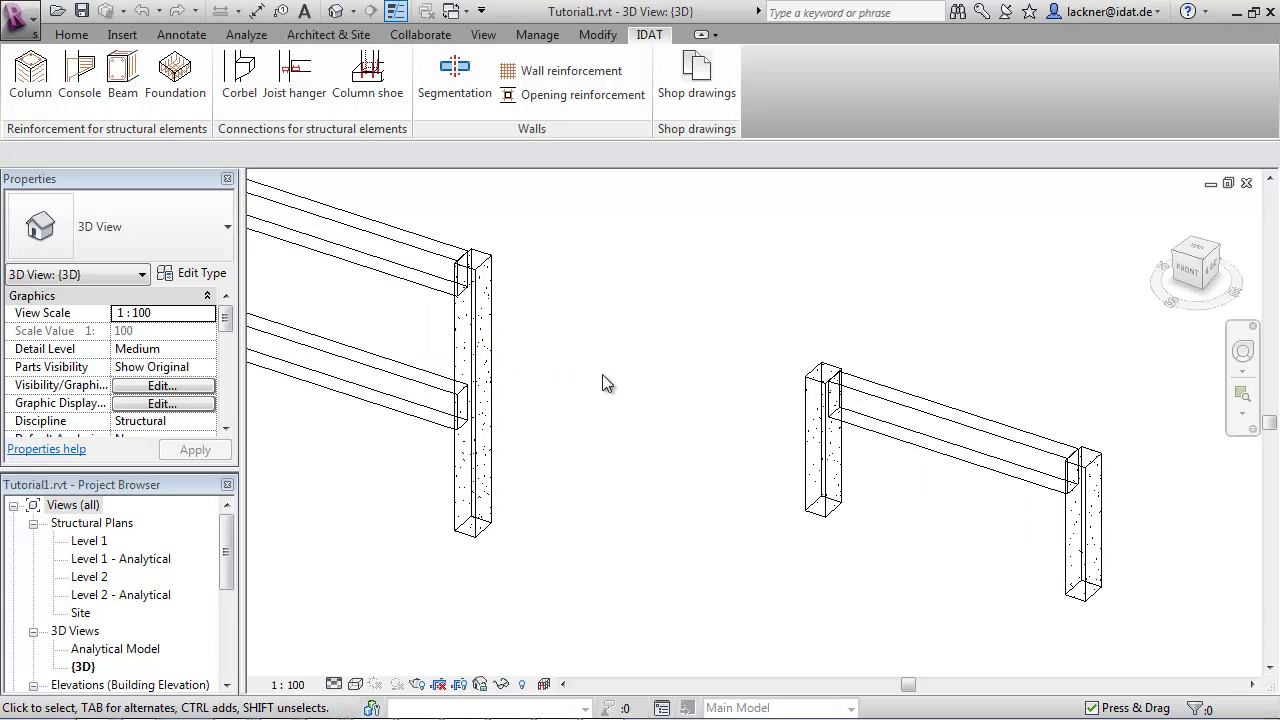
click(484, 346)
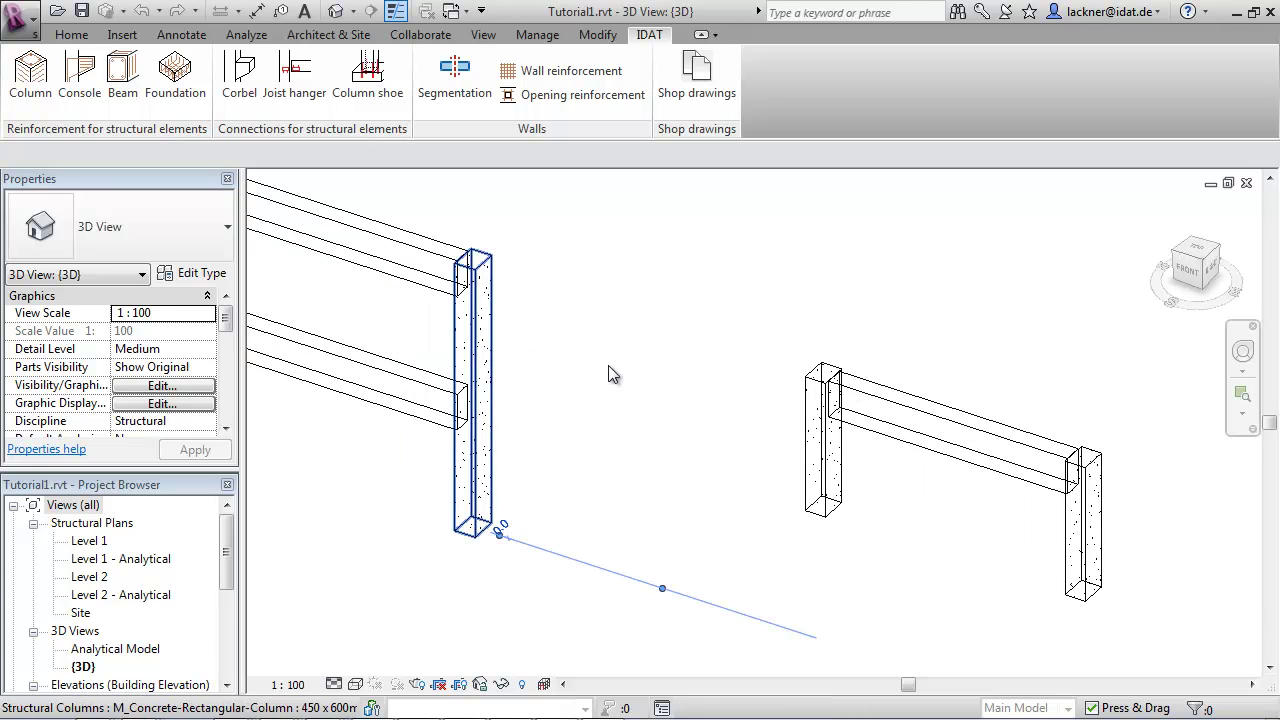
click(763, 35)
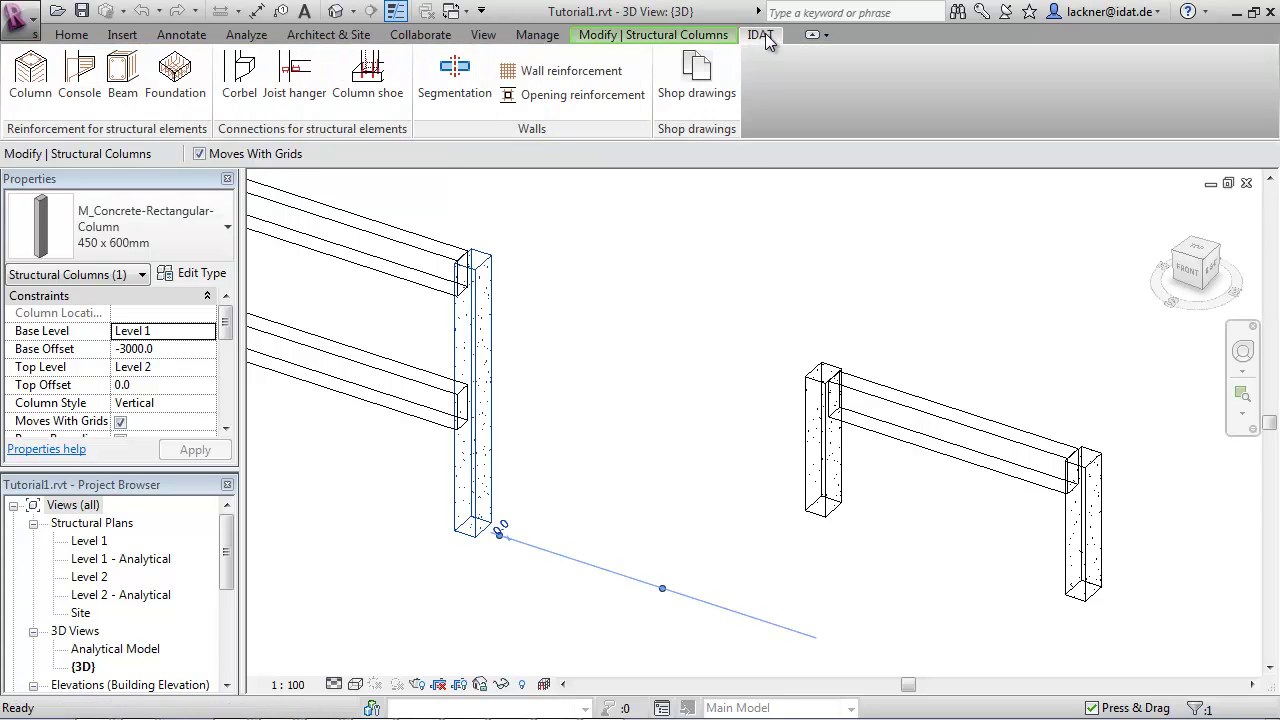
click(18, 80)
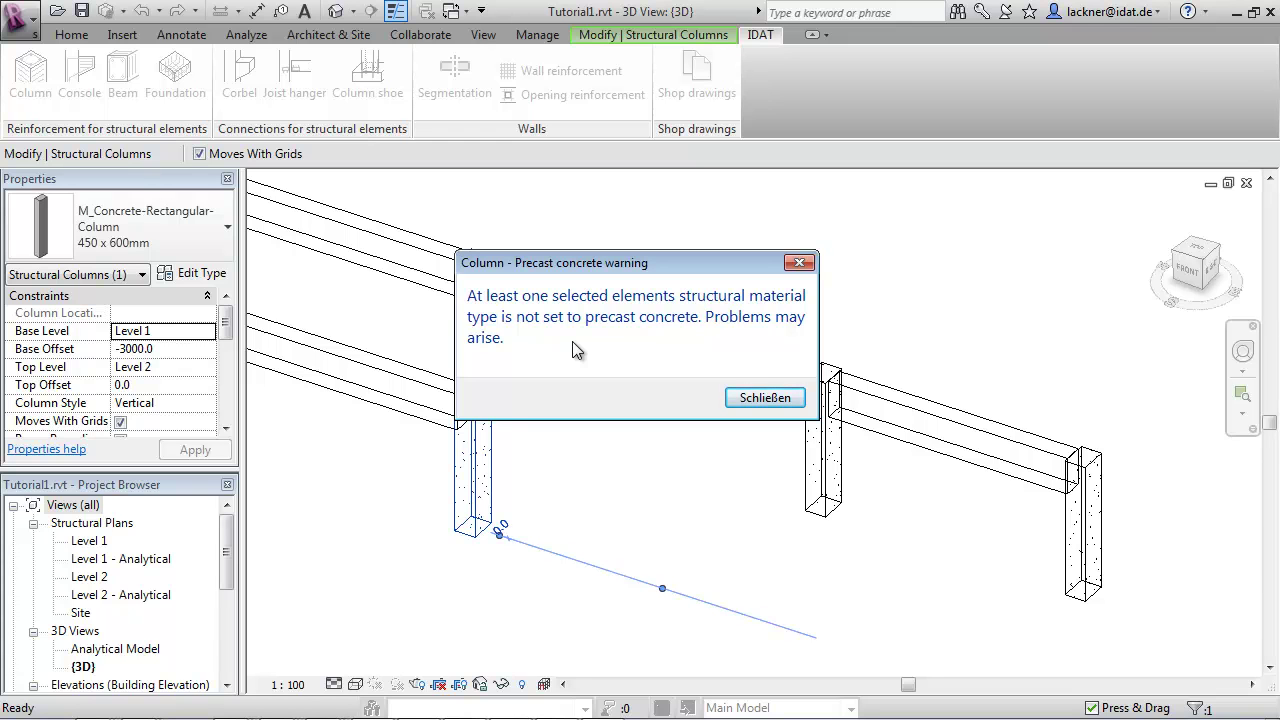
click(765, 398)
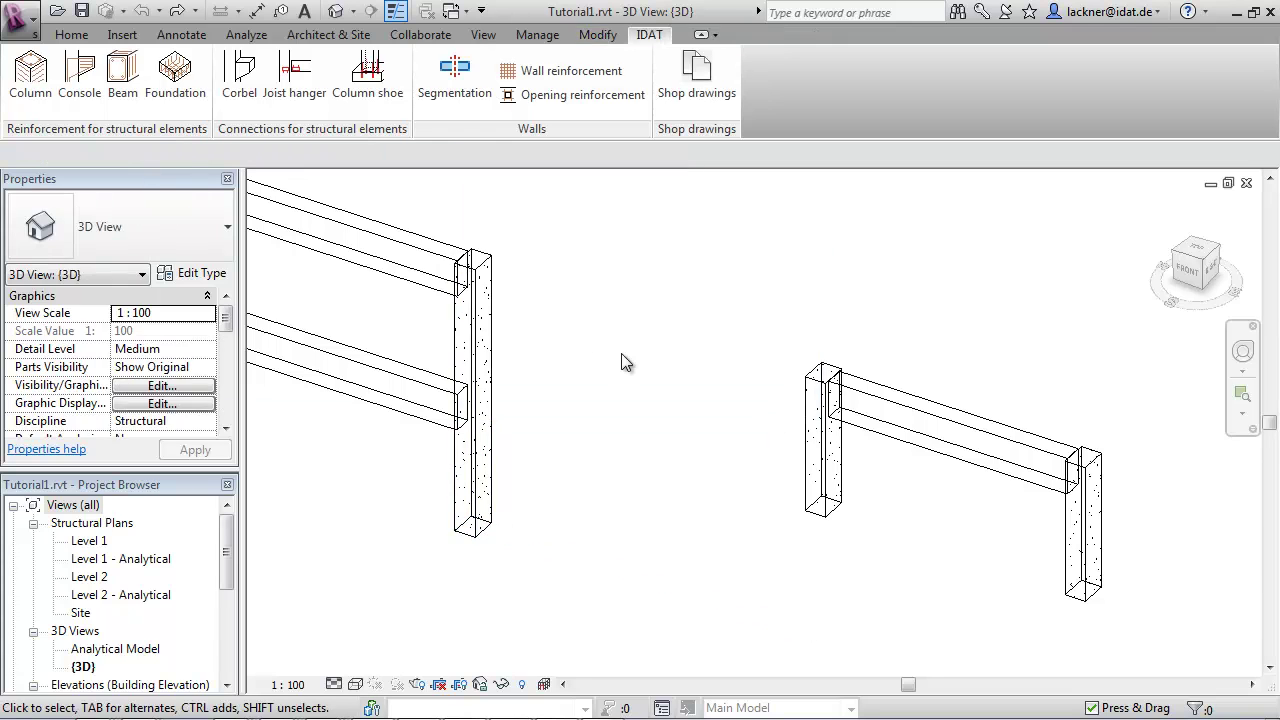
In the left column's family, set Structural Material to Precast Concrete
click(491, 343)
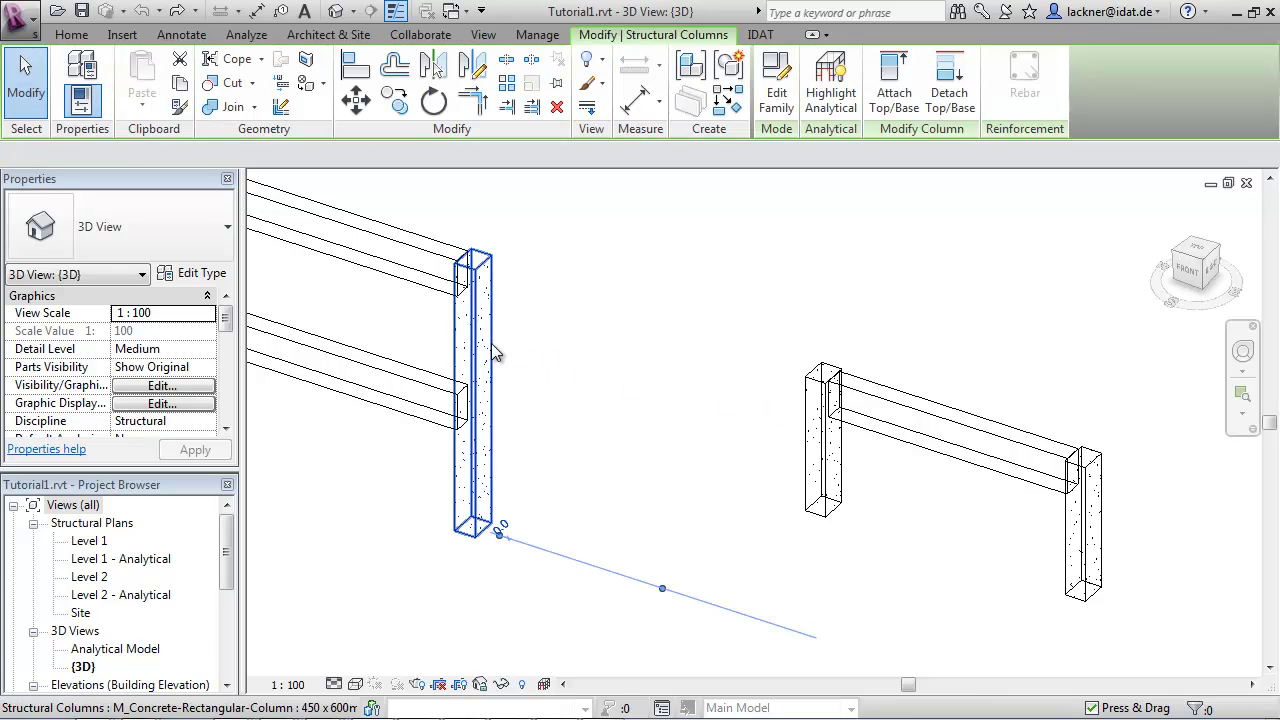
click(778, 105)
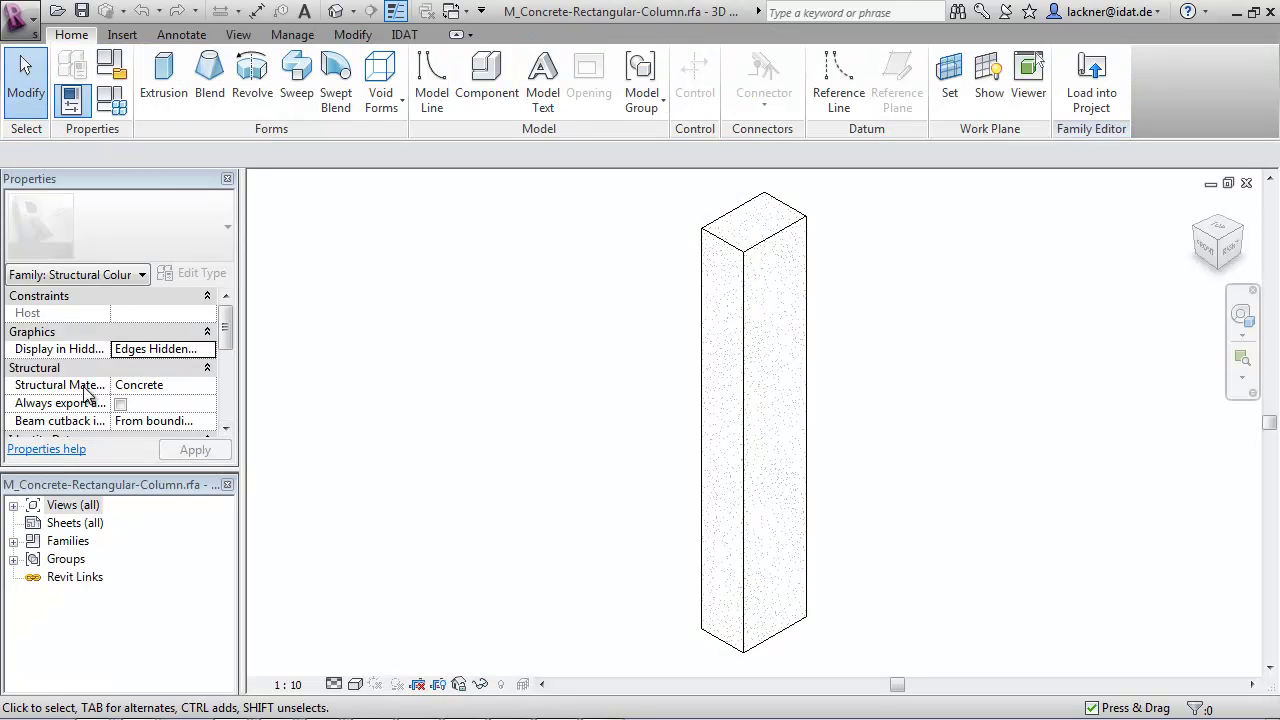
click(171, 386)
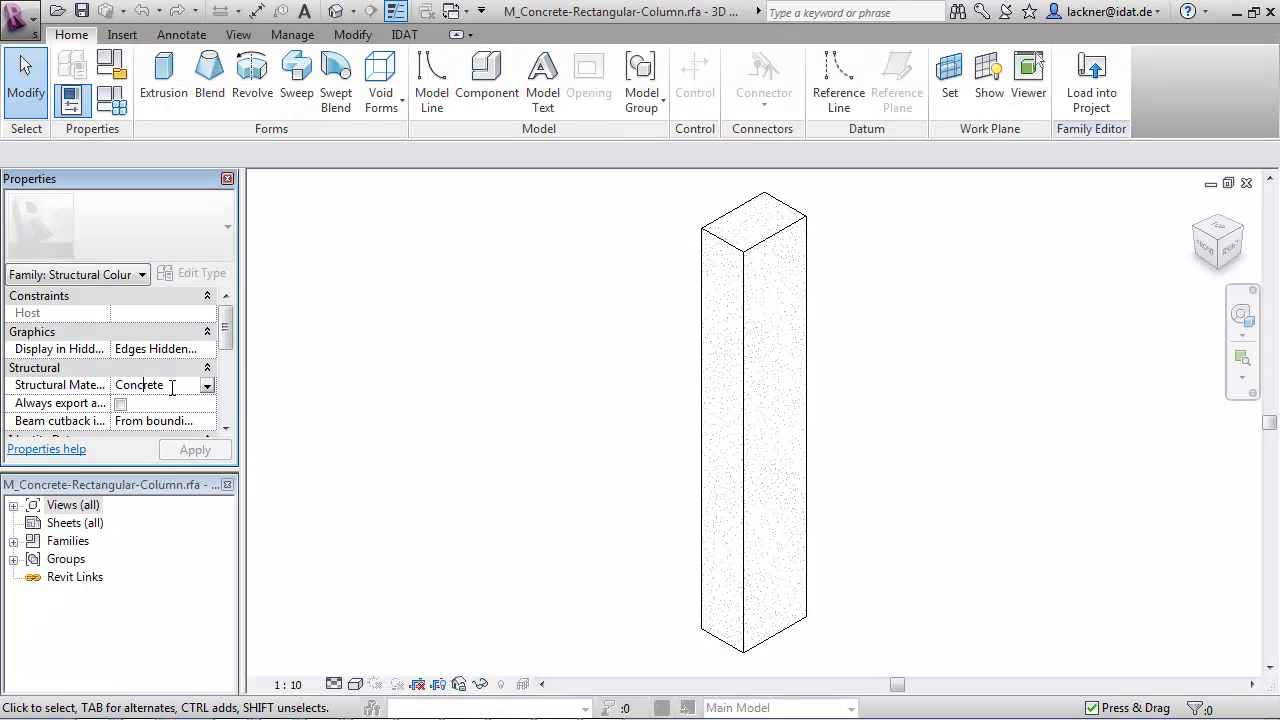
click(207, 386)
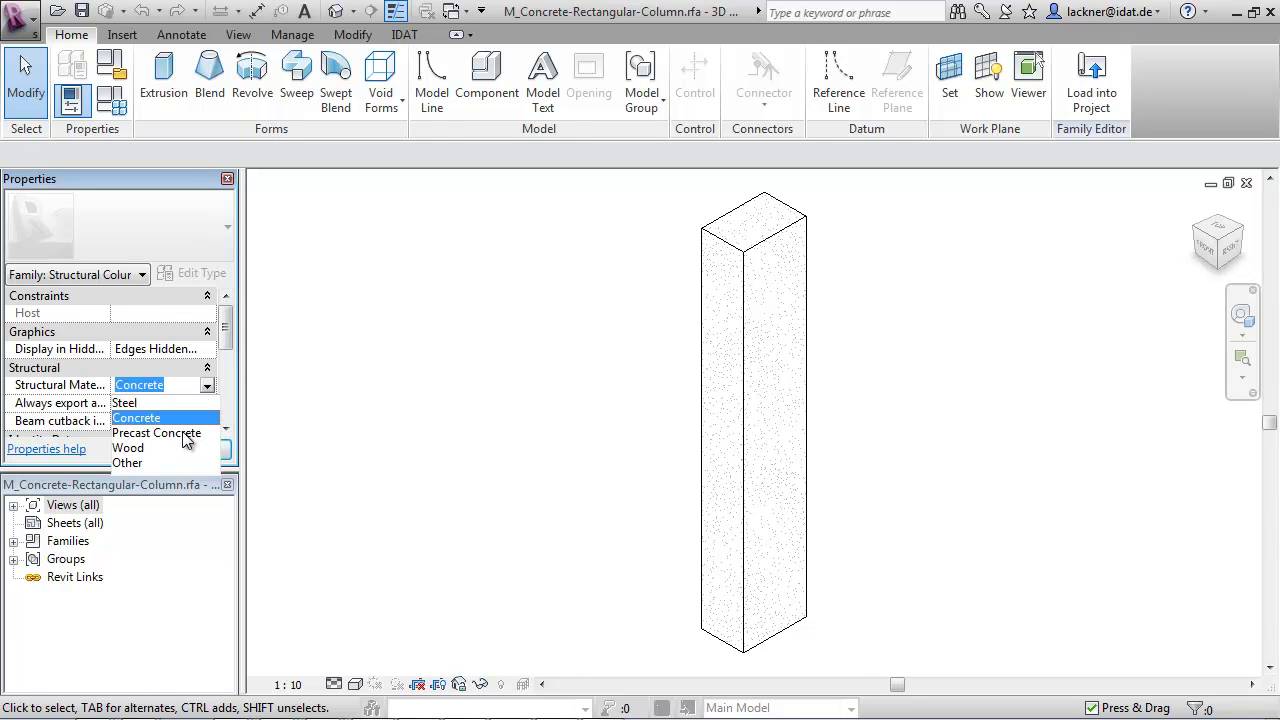
click(186, 436)
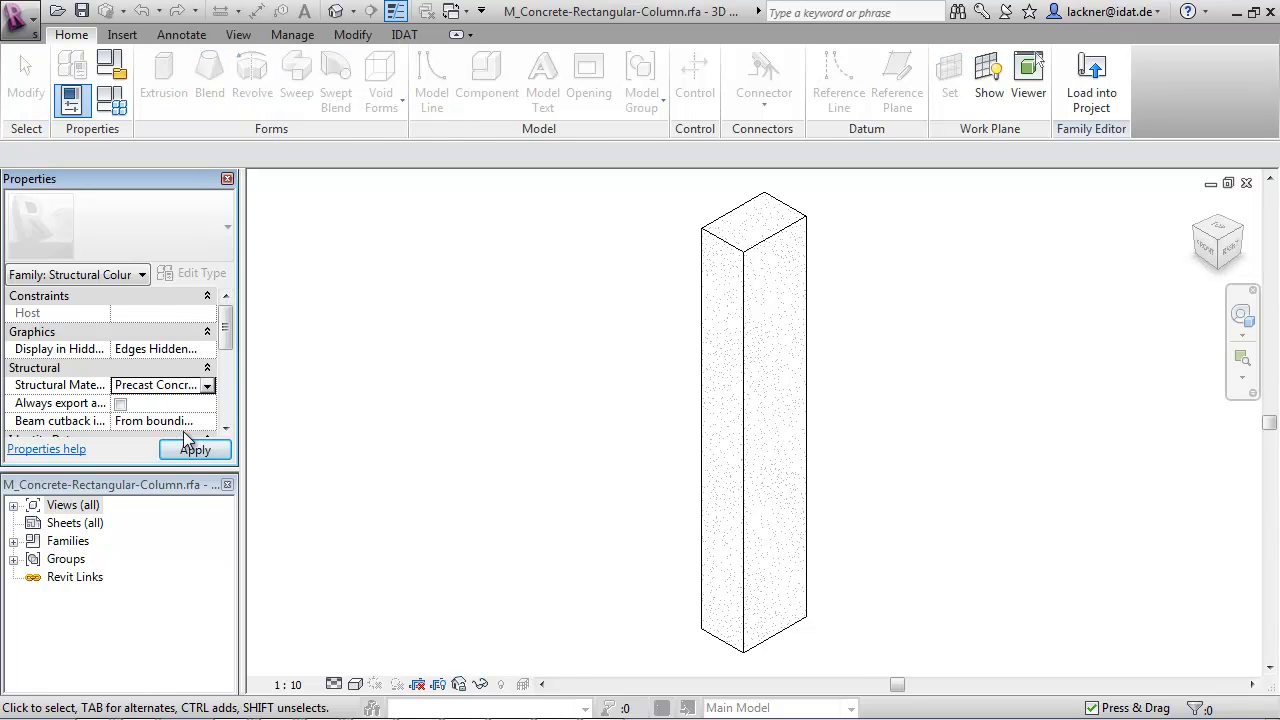
Reload the column family into the project, overwriting the existing version and its parameter values
click(1105, 80)
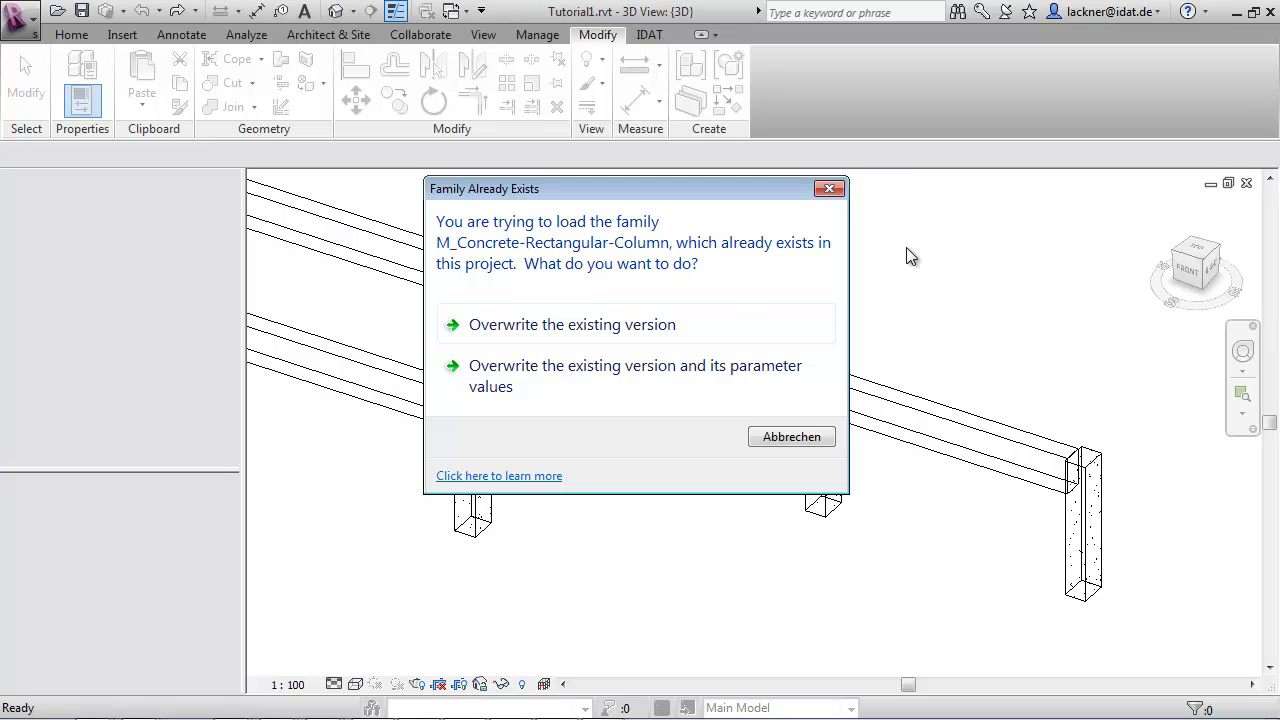
click(597, 372)
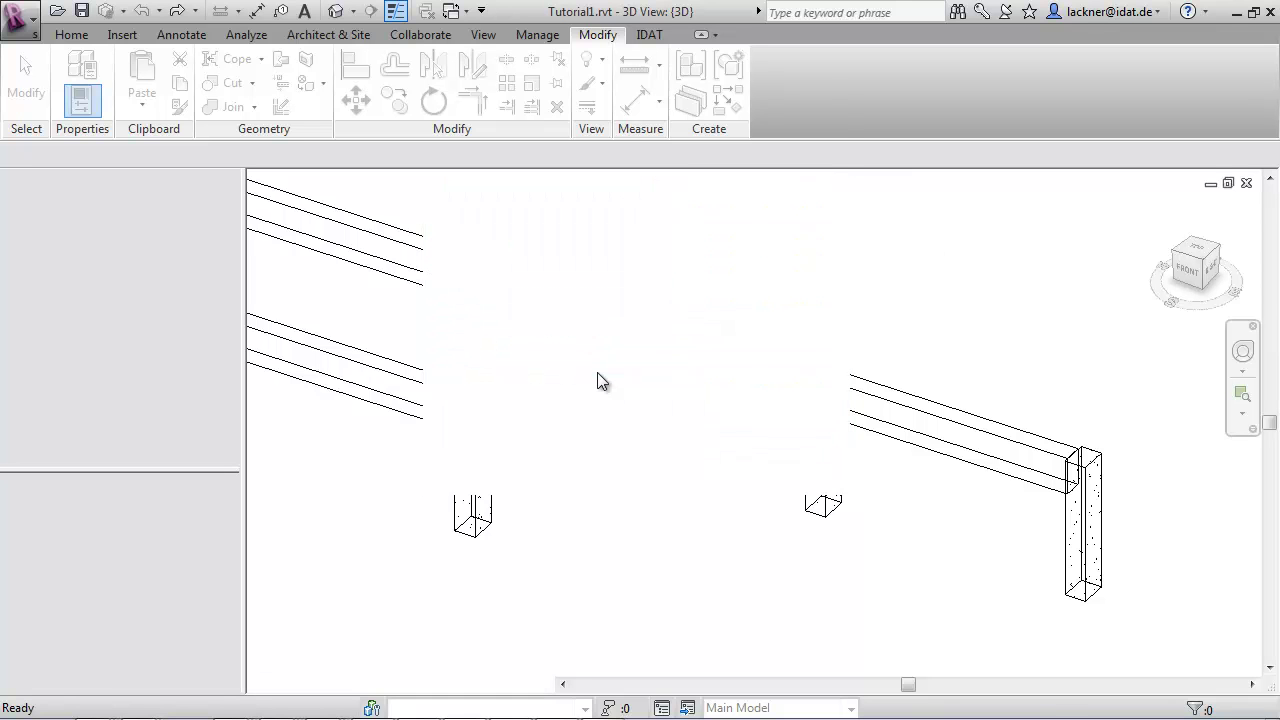
middle_drag(533, 367, 820, 471)
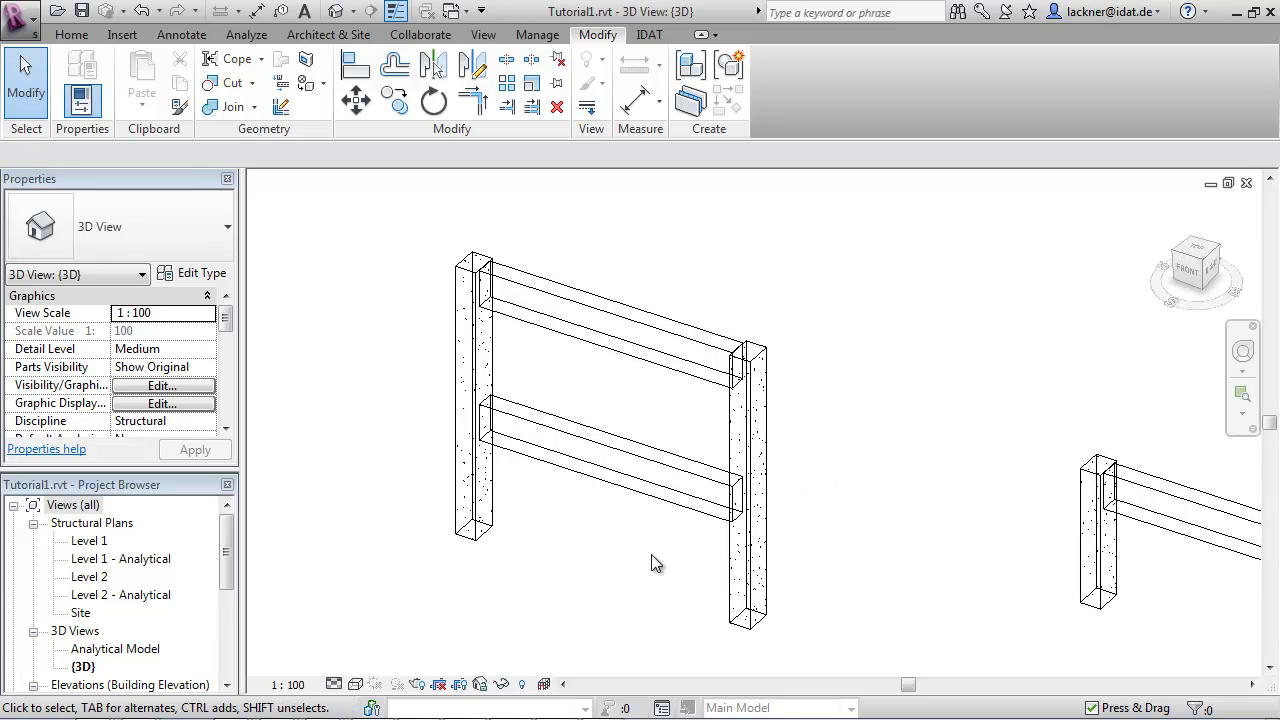
Add IDAT corbels under both ends of the left frame's two beams
drag(668, 550, 582, 260)
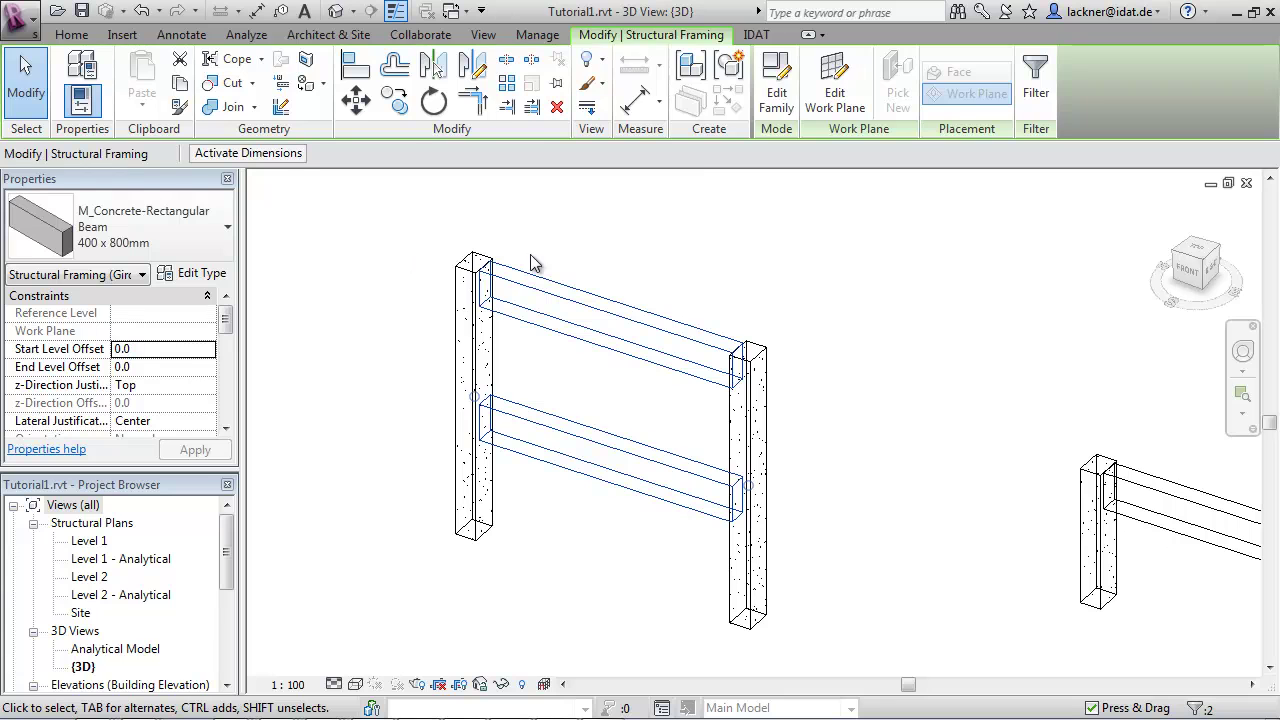
click(766, 37)
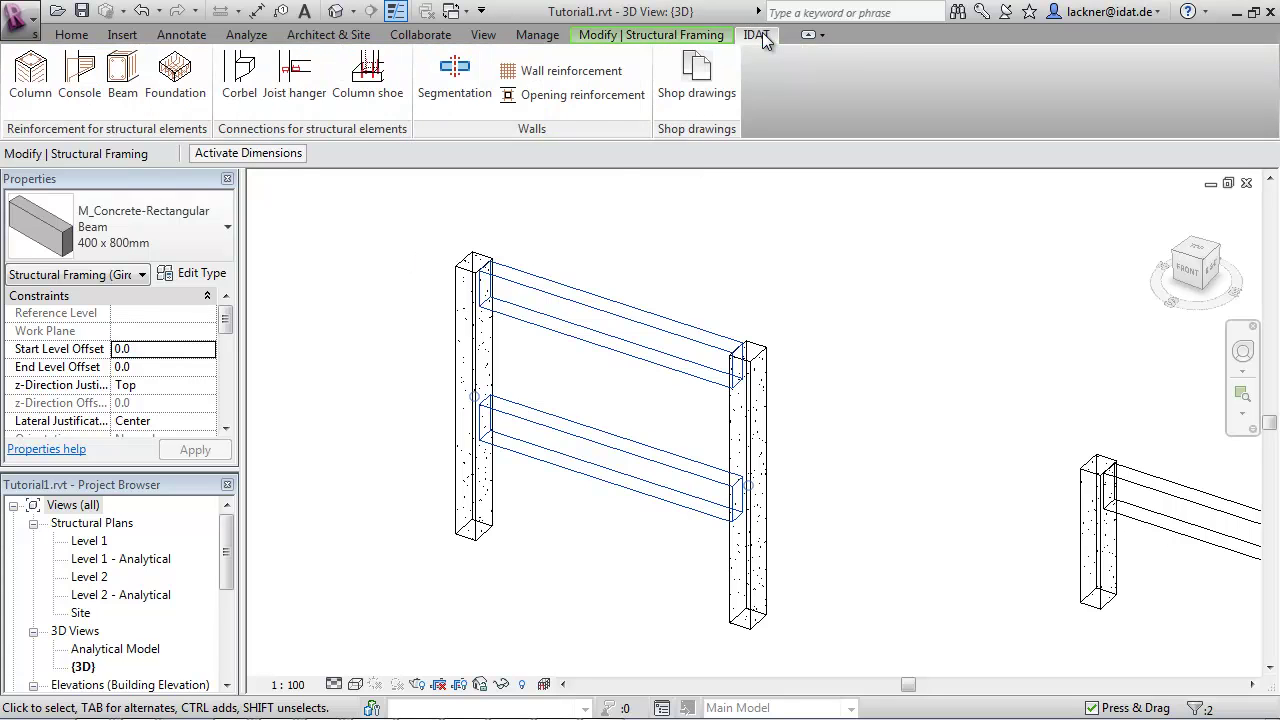
click(241, 80)
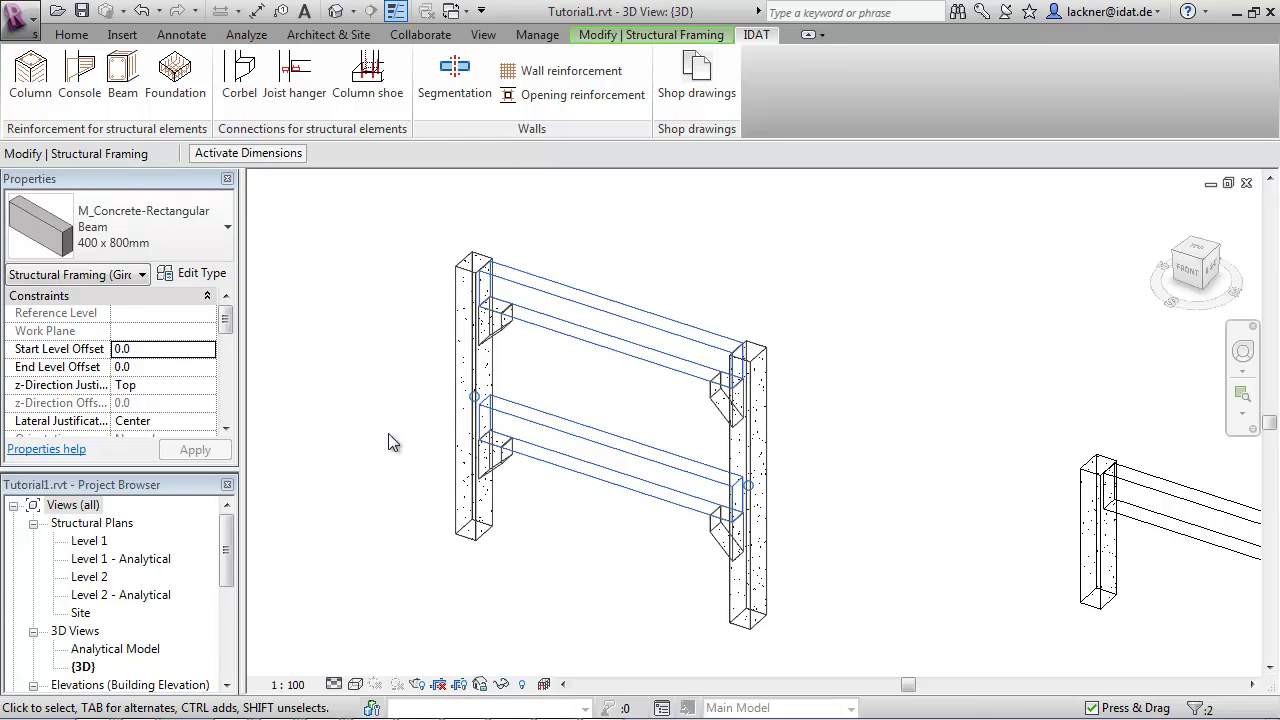
Zoom in and check the left and right column assemblies with their new corbels
scroll(526, 493, up, 3)
middle_drag(508, 464, 533, 541)
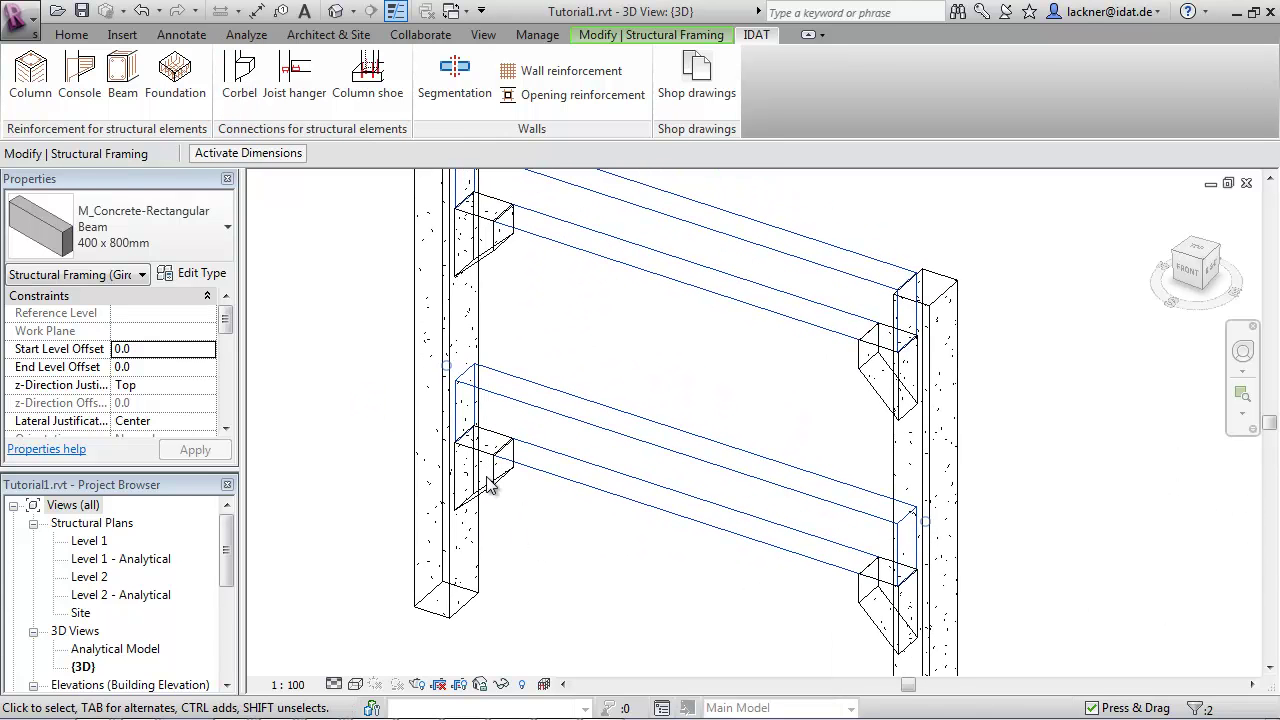
key(Escape)
click(512, 503)
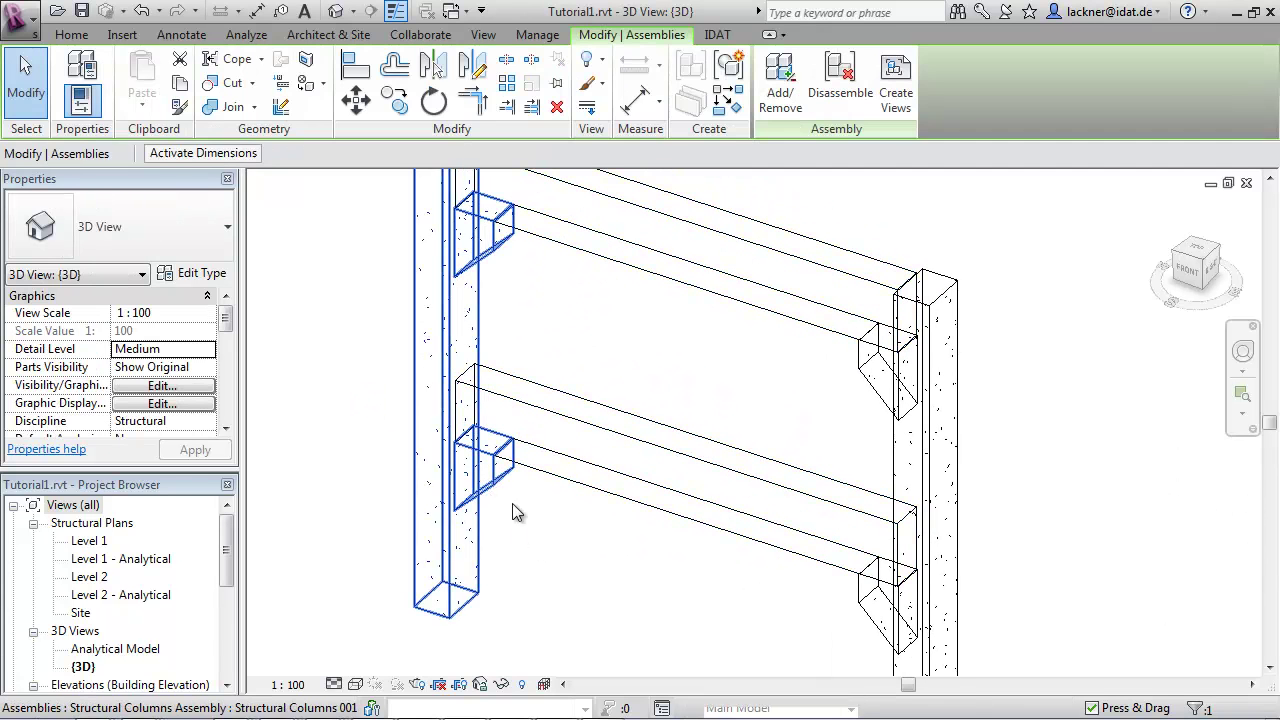
click(840, 625)
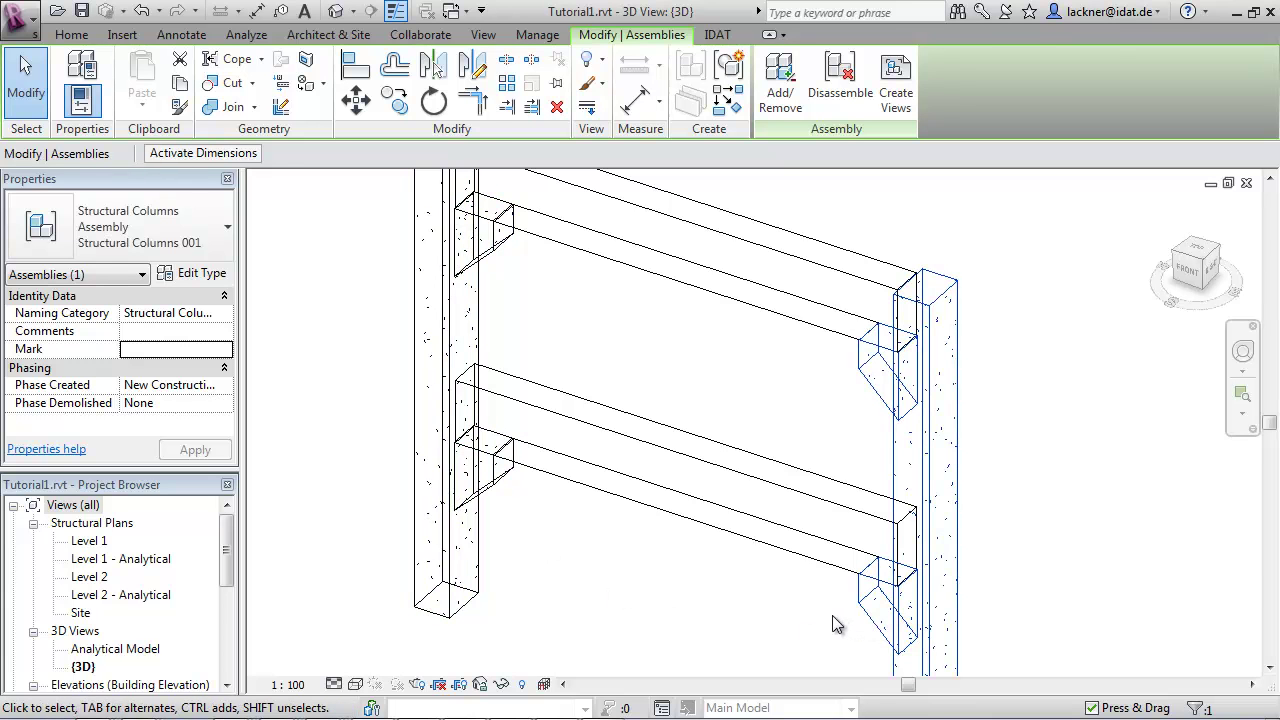
scroll(830, 614, down, 5)
Place IDAT joist hangers at both ends of the second frame's beam
middle_drag(823, 543, 457, 371)
middle_drag(977, 543, 588, 500)
drag(677, 443, 600, 337)
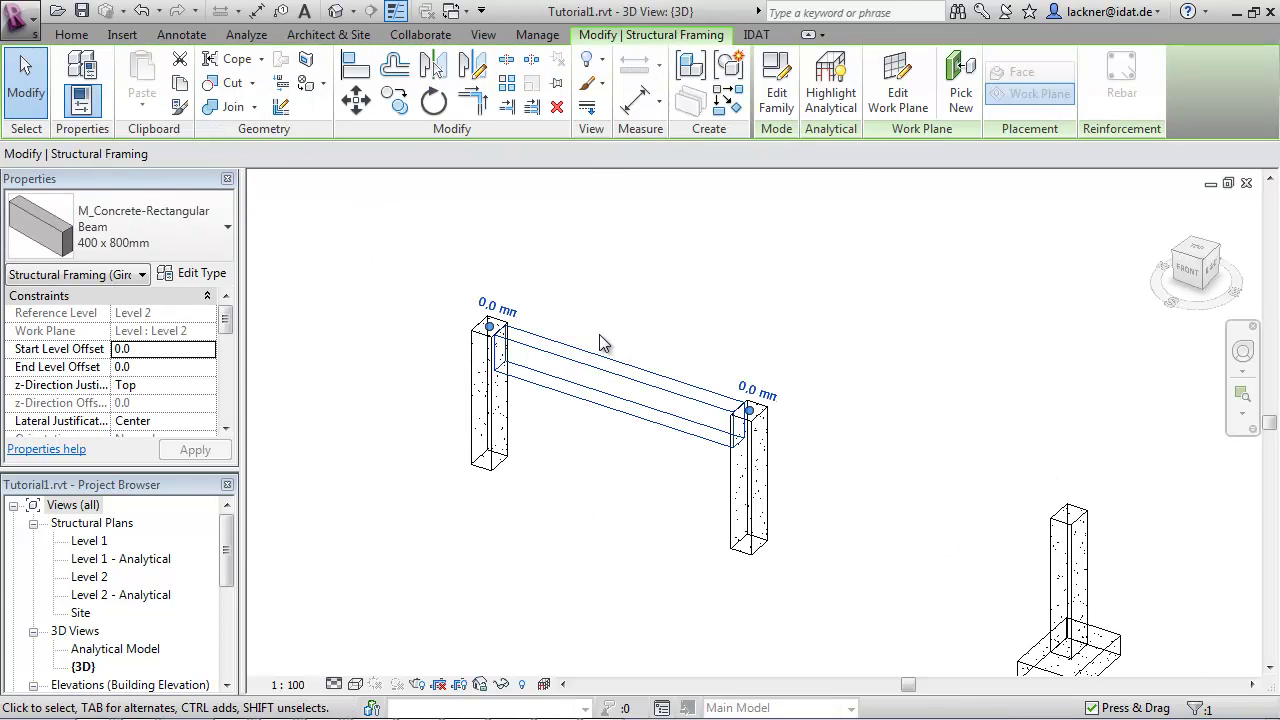
click(750, 36)
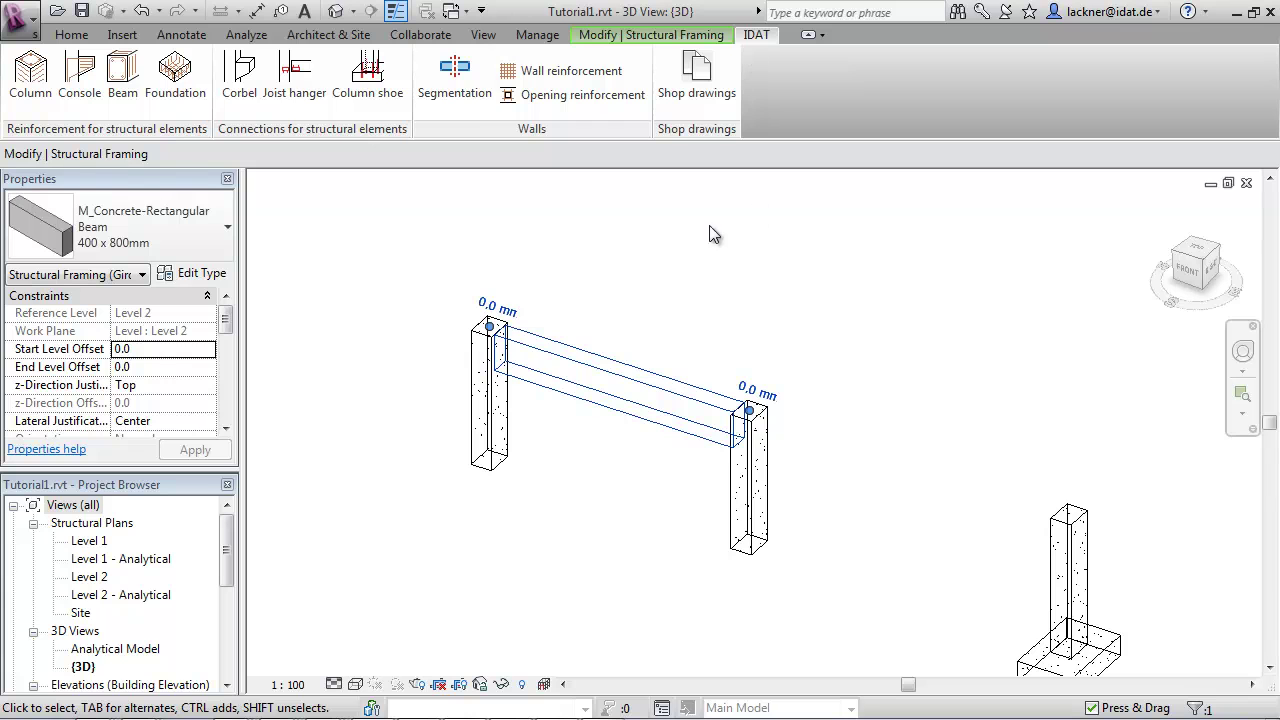
click(300, 112)
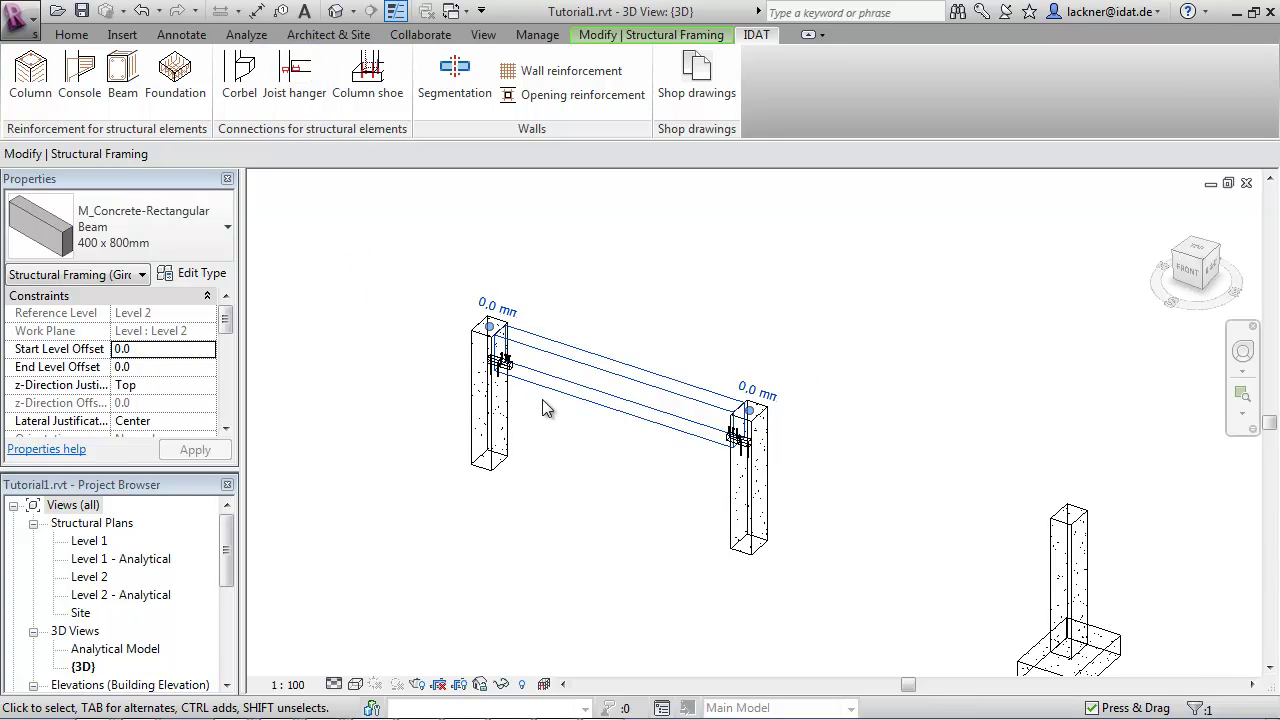
Zoom in on a beam-end hanger and check the beam and column assemblies
scroll(542, 399, up, 3)
scroll(542, 402, up, 3)
middle_drag(533, 397, 659, 554)
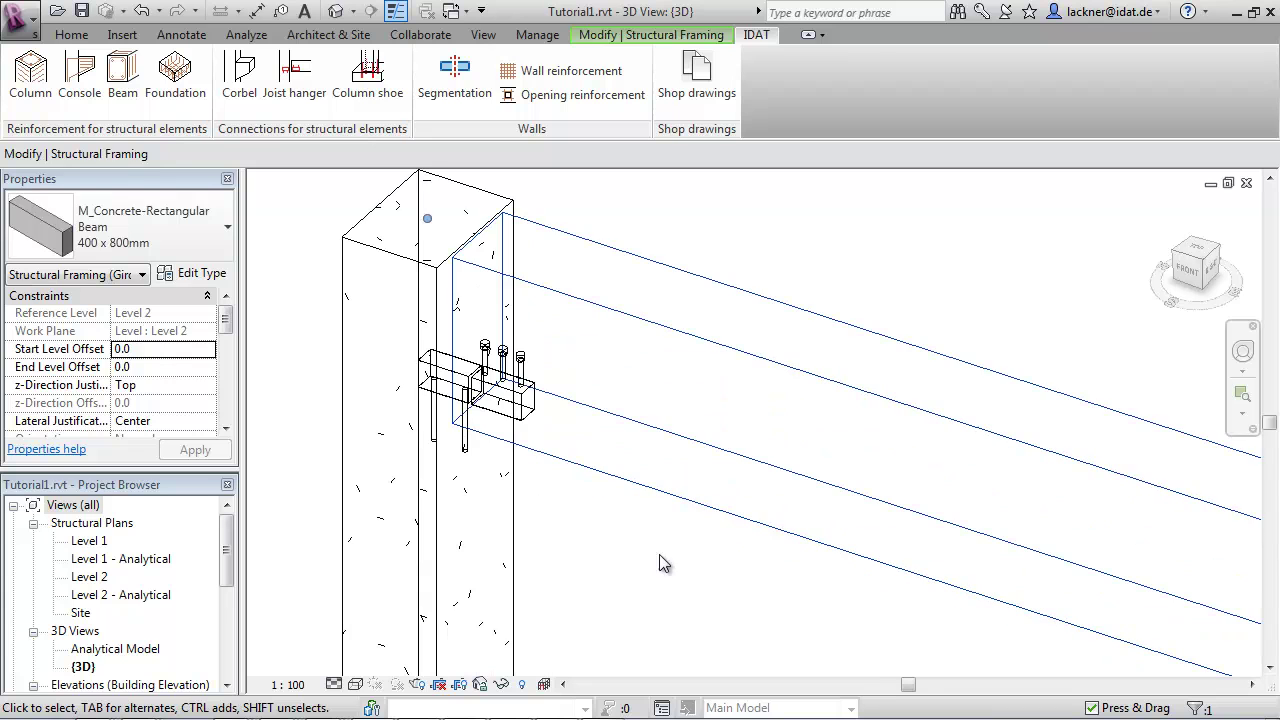
click(652, 510)
click(617, 508)
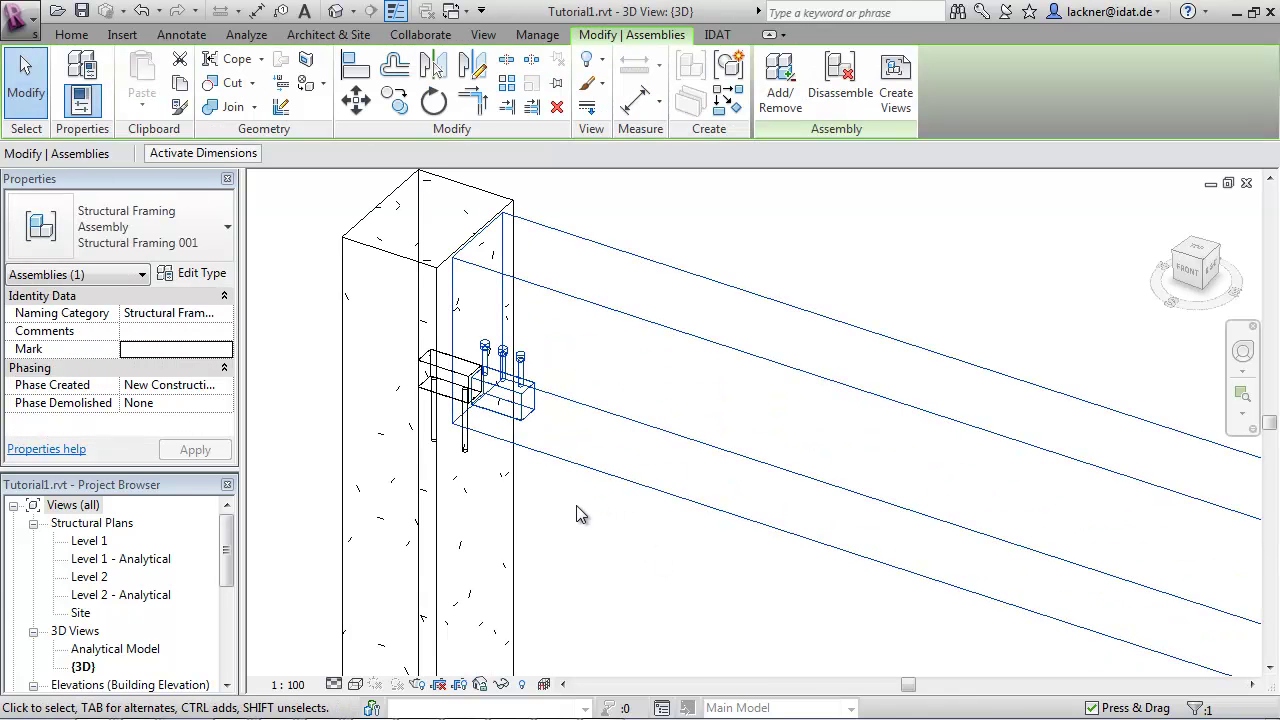
click(513, 508)
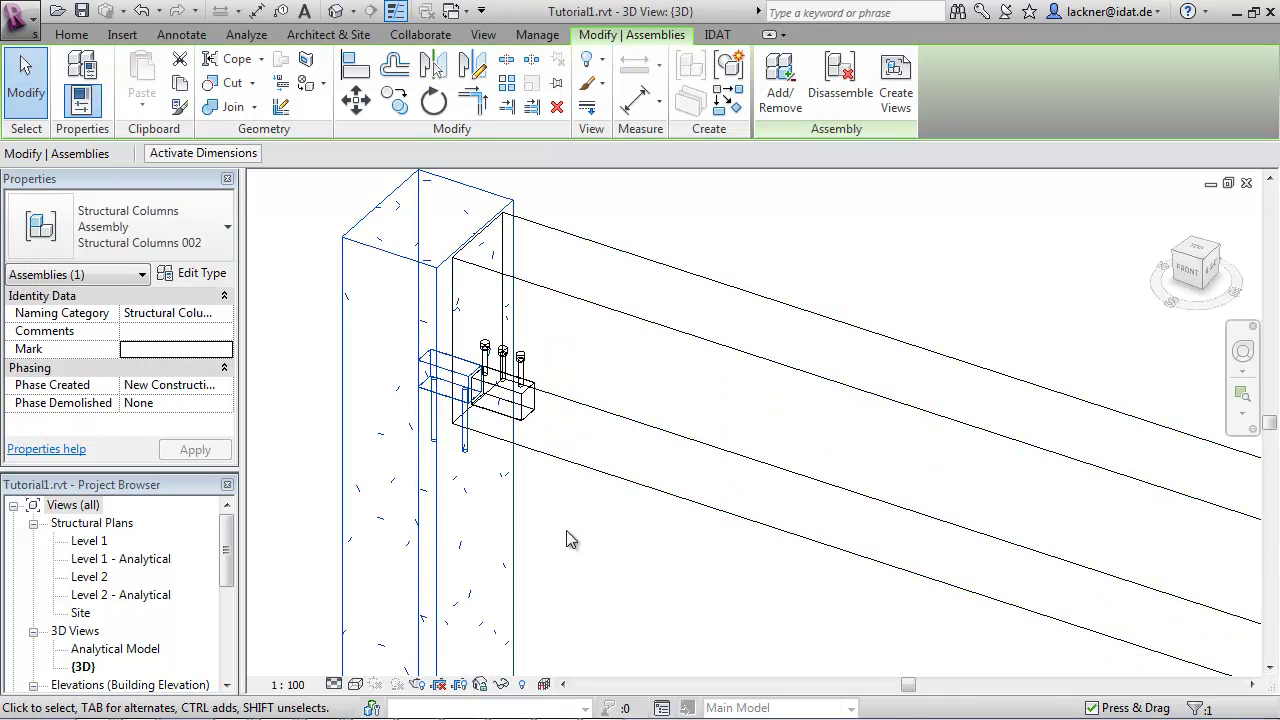
Zoom out and pan to centre the column standing on the footing
scroll(614, 558, down, 5)
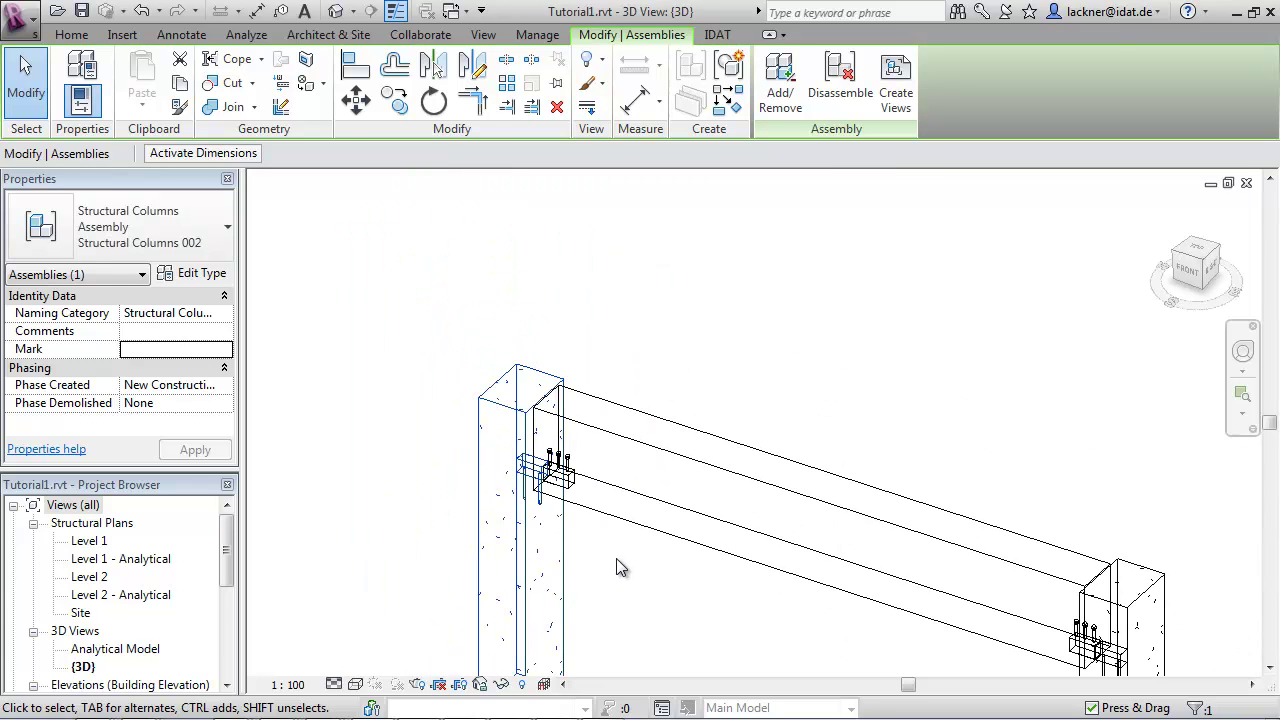
middle_drag(780, 605, 473, 338)
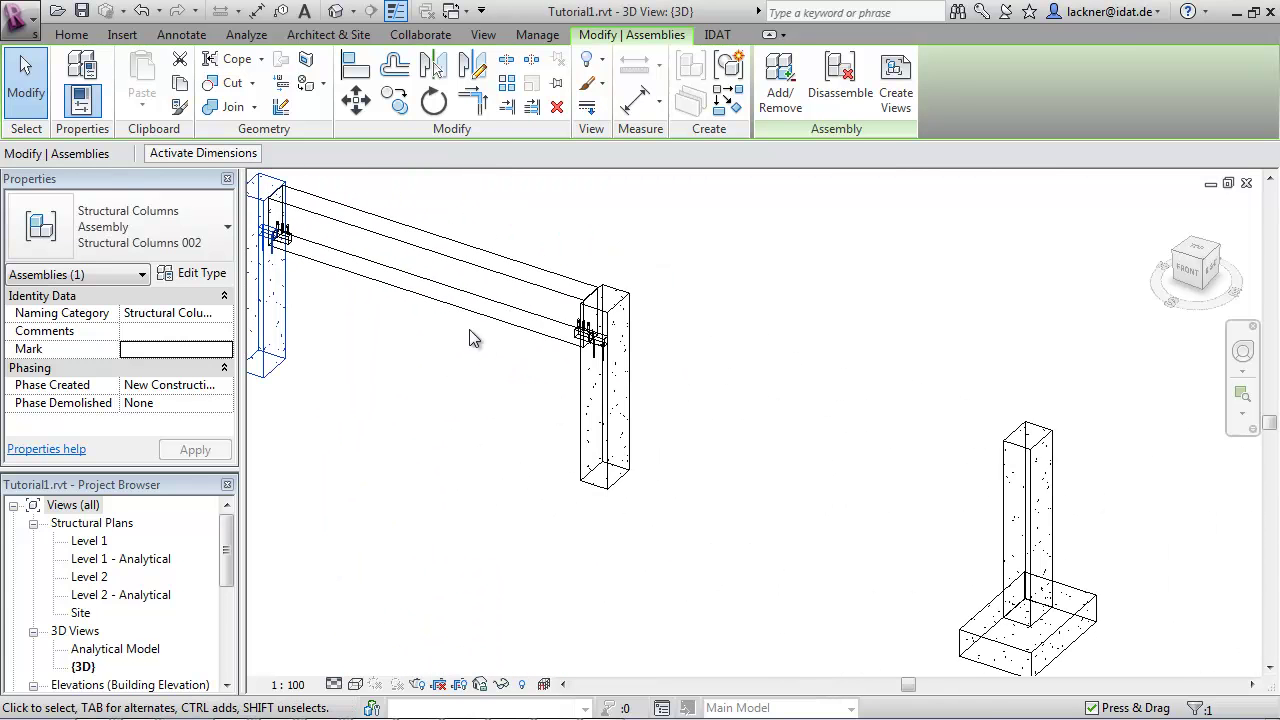
middle_drag(876, 494, 672, 433)
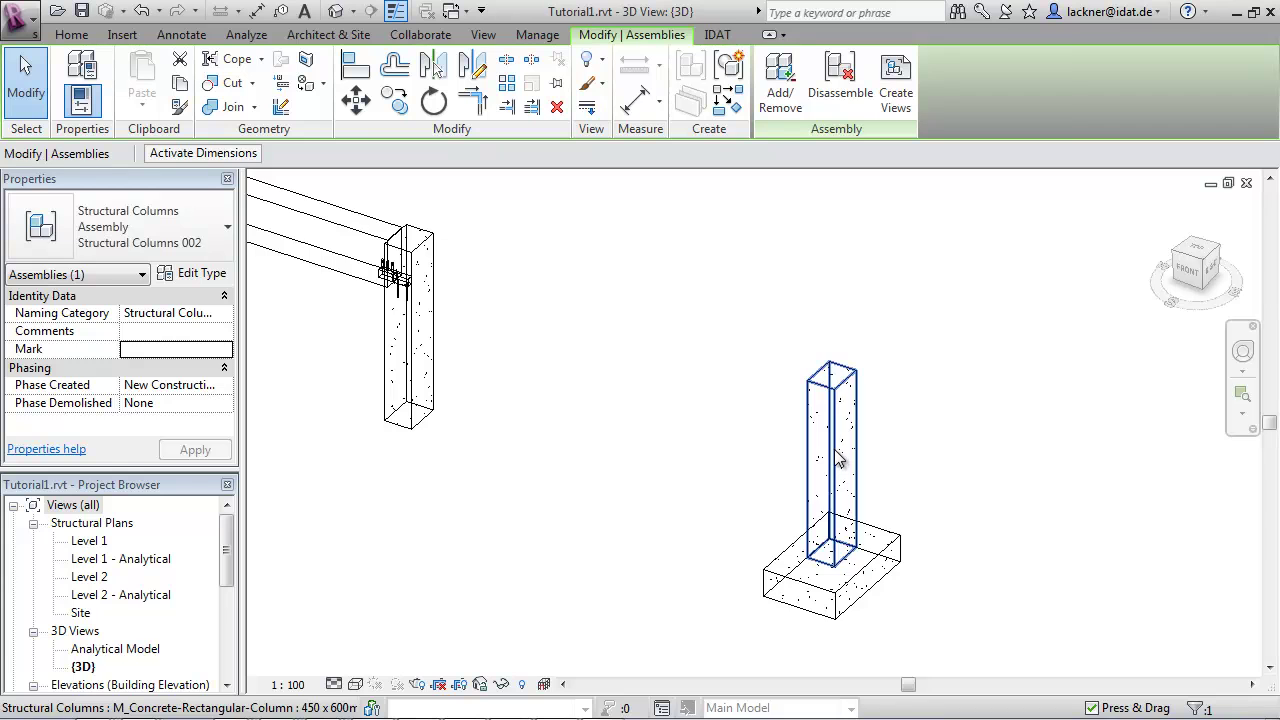
Add IDAT column shoes to the column standing on the footing
click(843, 458)
middle_drag(924, 452, 791, 361)
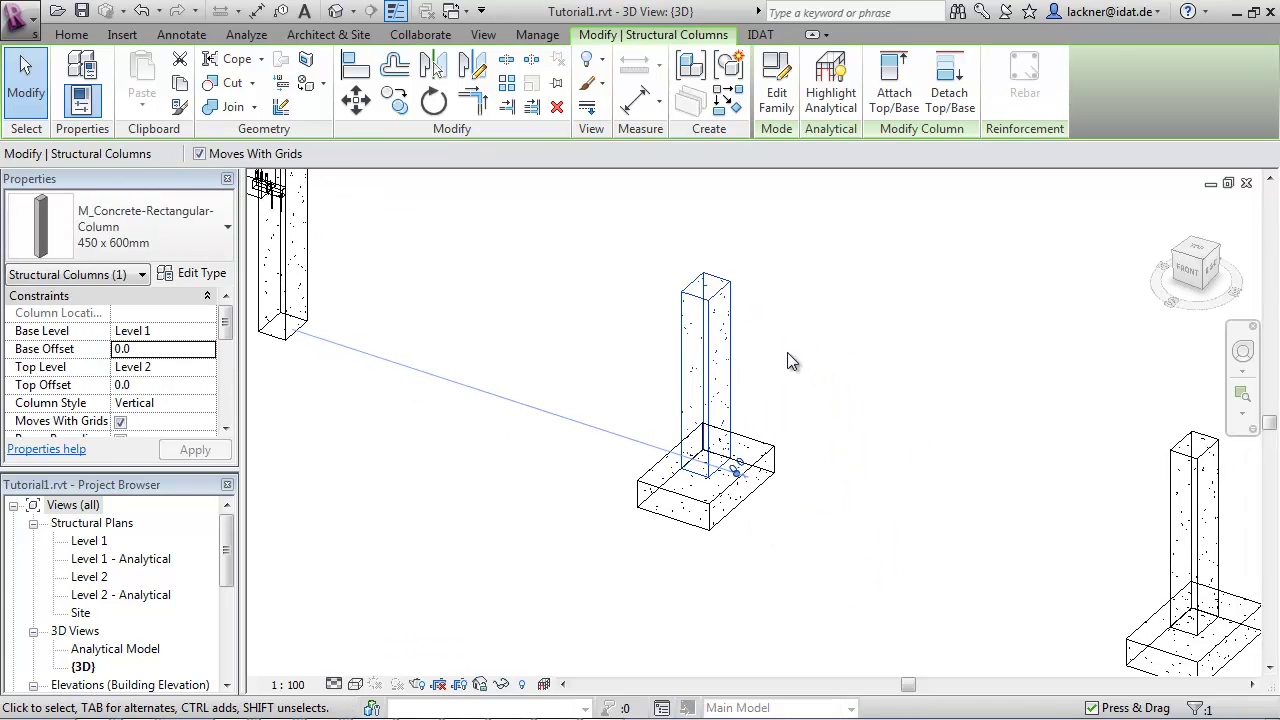
click(761, 36)
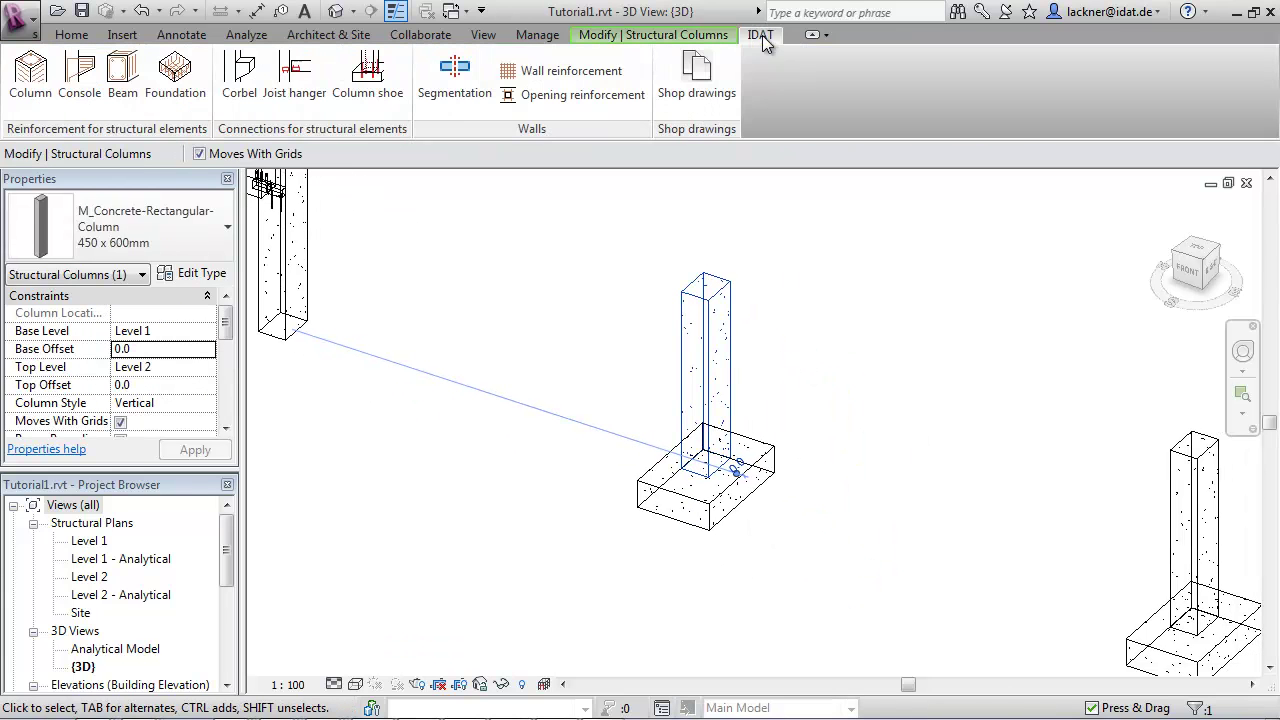
click(370, 88)
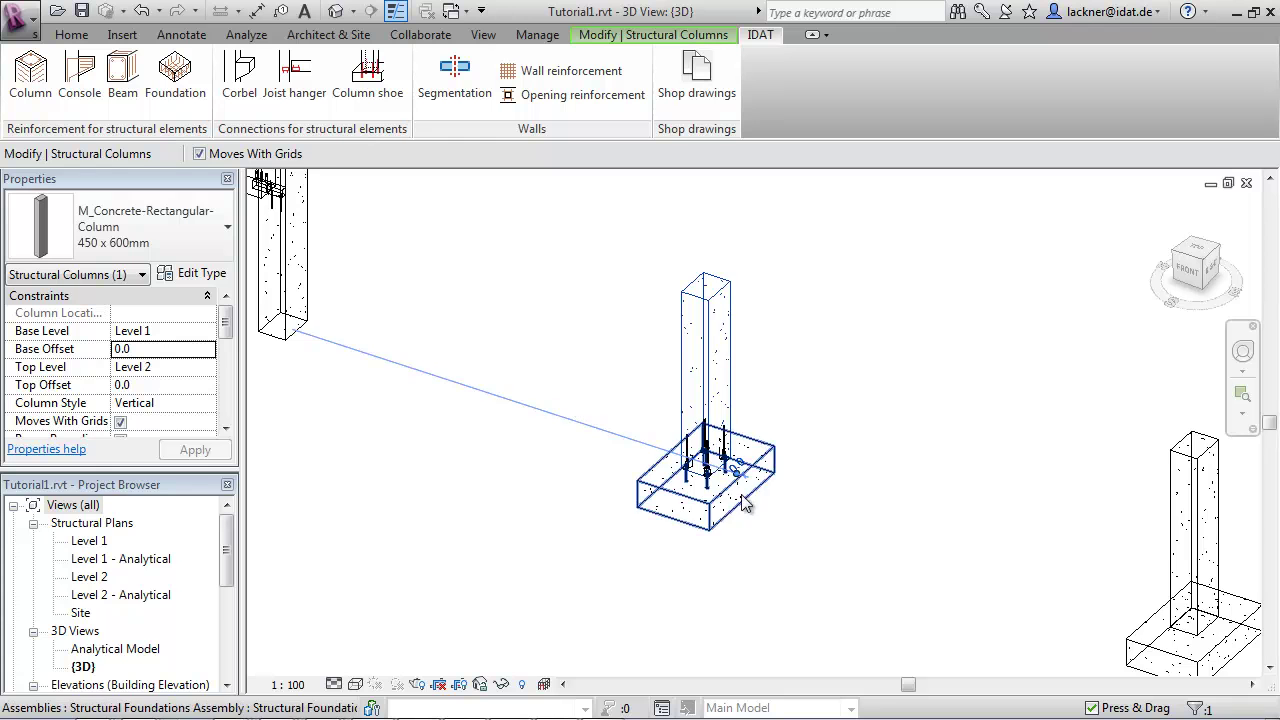
Inspect the new column and foundation assemblies at the column base, then zoom out
scroll(722, 466, up, 2)
scroll(760, 480, up, 2)
key(Escape)
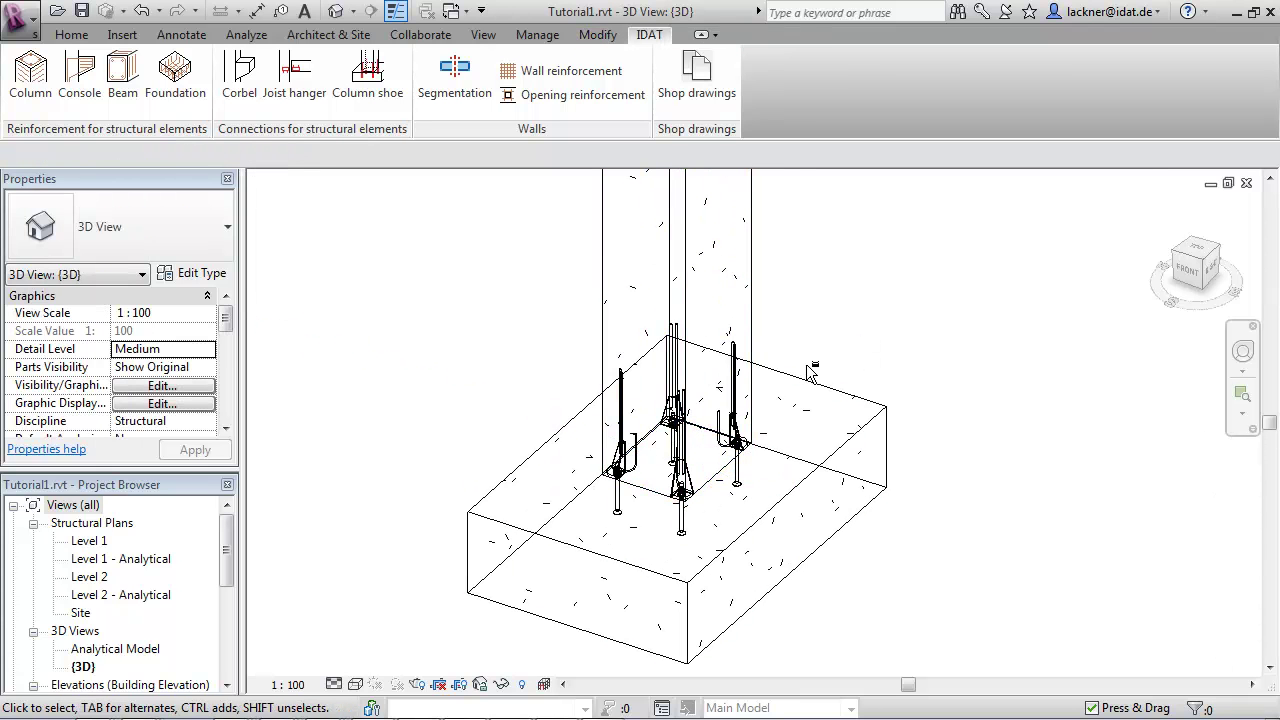
mouse_move(811, 374)
shift+middle_down()
mouse_move(826, 355)
mouse_move(820, 323)
mouse_move(824, 380)
shift+middle_up()
scroll(826, 397, up, 3)
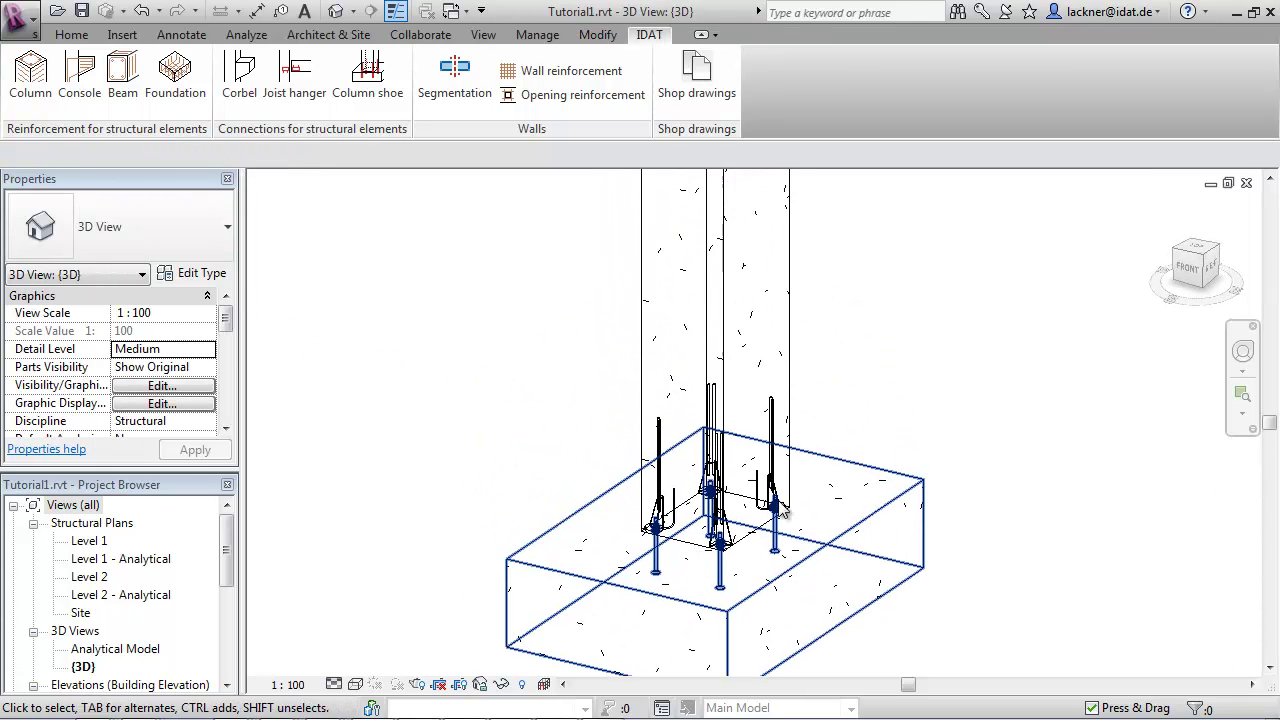
click(816, 377)
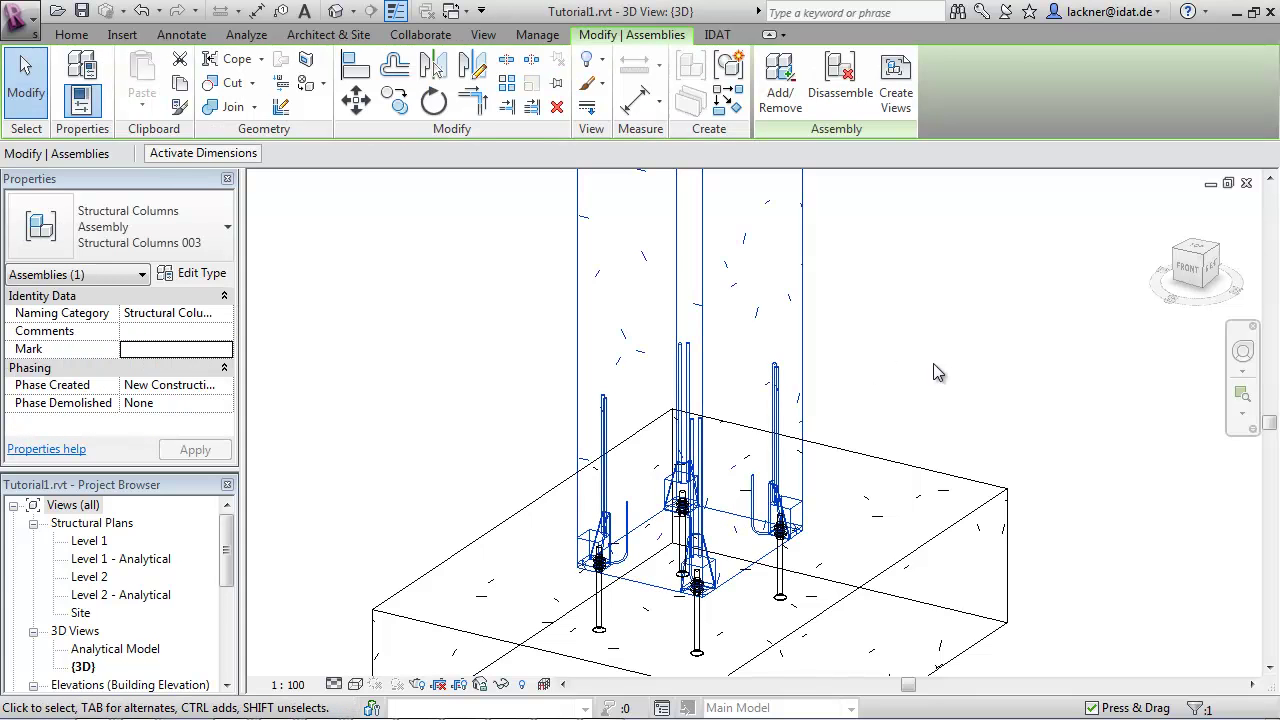
key(Escape)
click(790, 590)
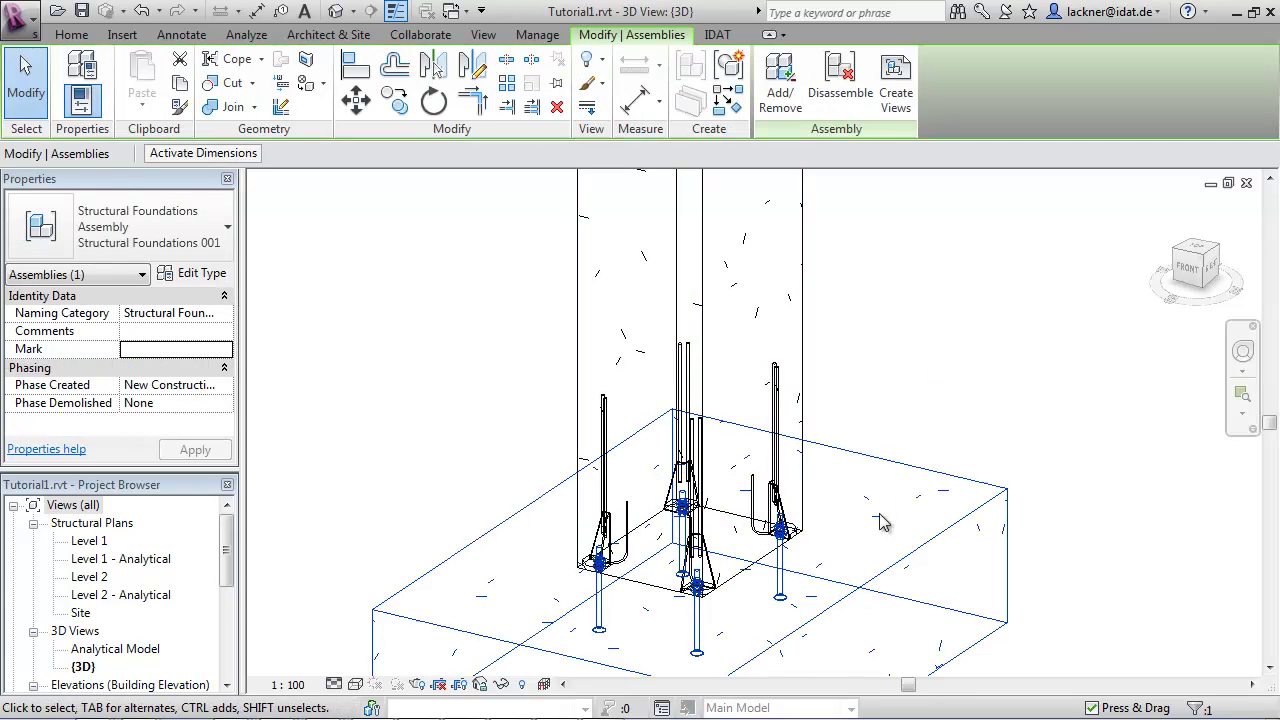
key(Escape)
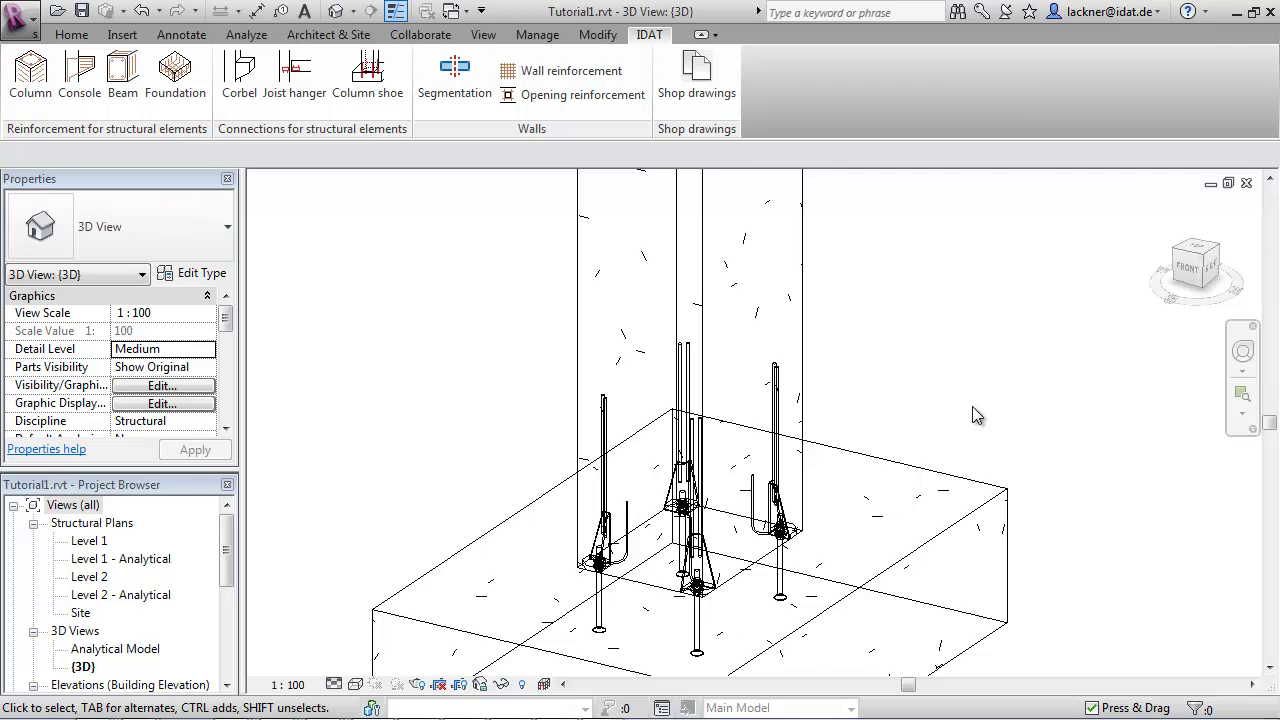
scroll(972, 406, down, 2)
scroll(967, 393, down, 4)
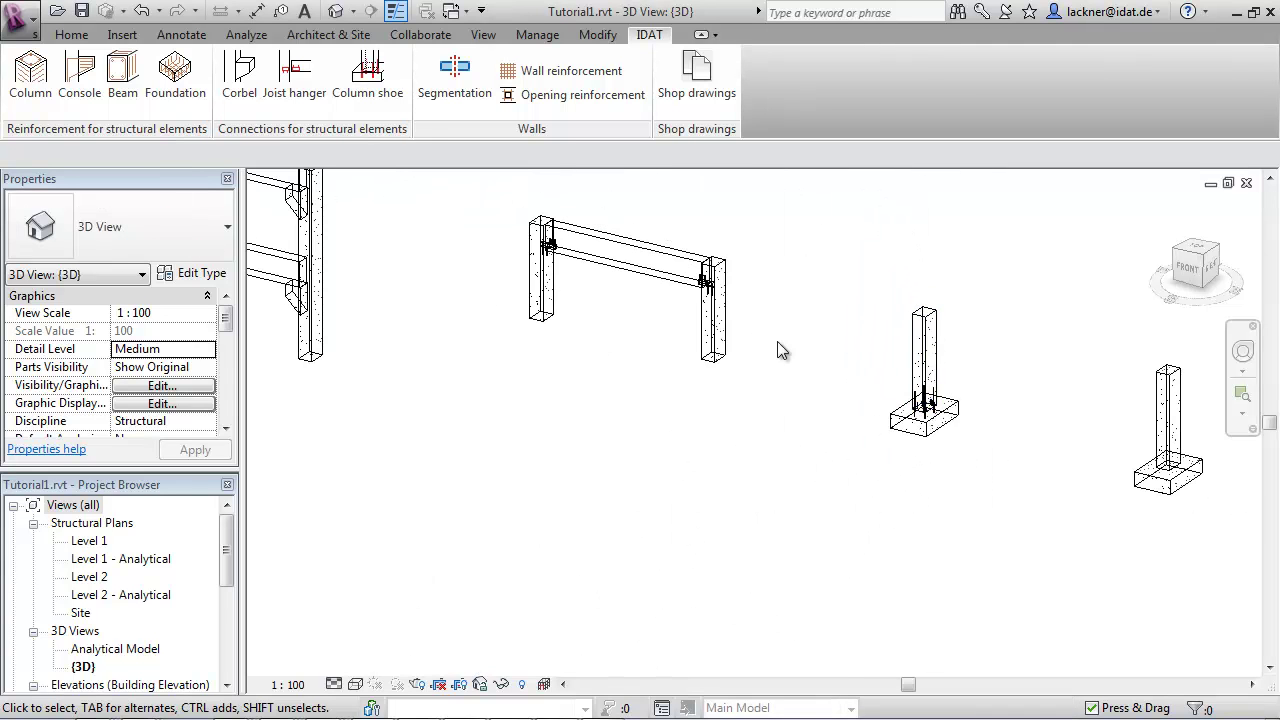
middle_drag(777, 346, 958, 452)
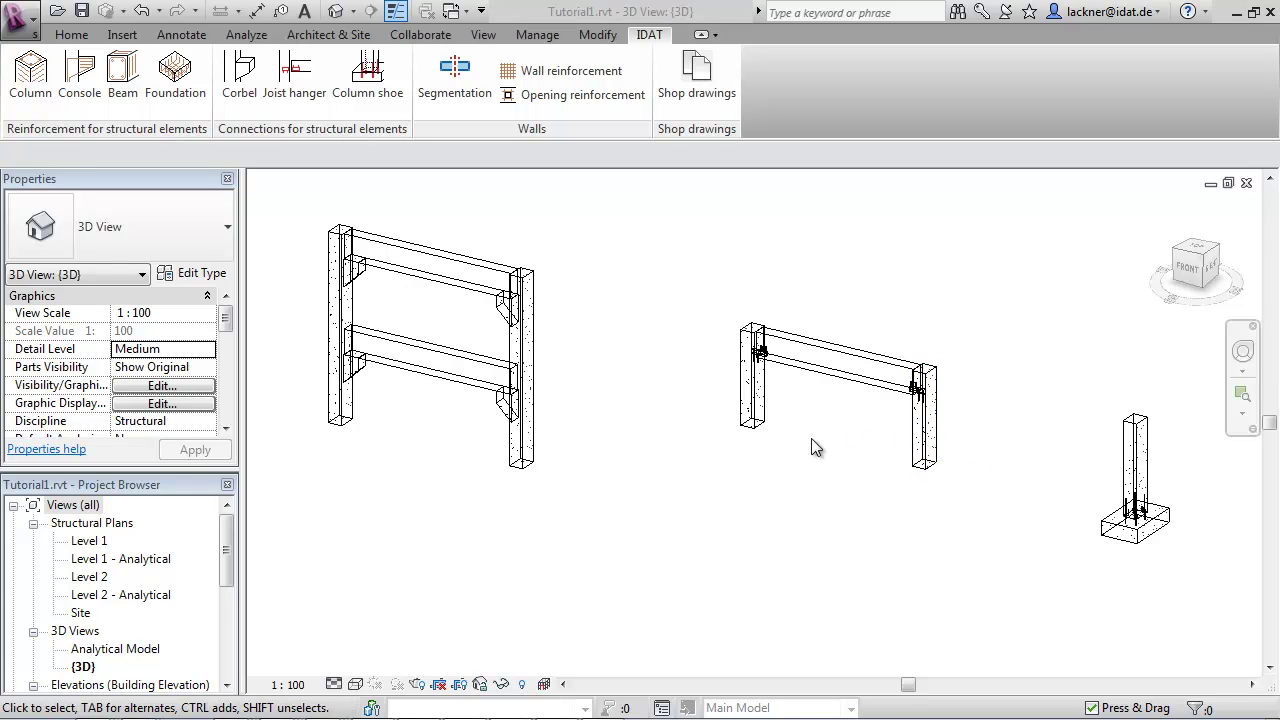
Generate IDAT Console reinforcement in the two-storey frame's two columns
middle_drag(604, 443, 799, 498)
scroll(799, 498, up, 3)
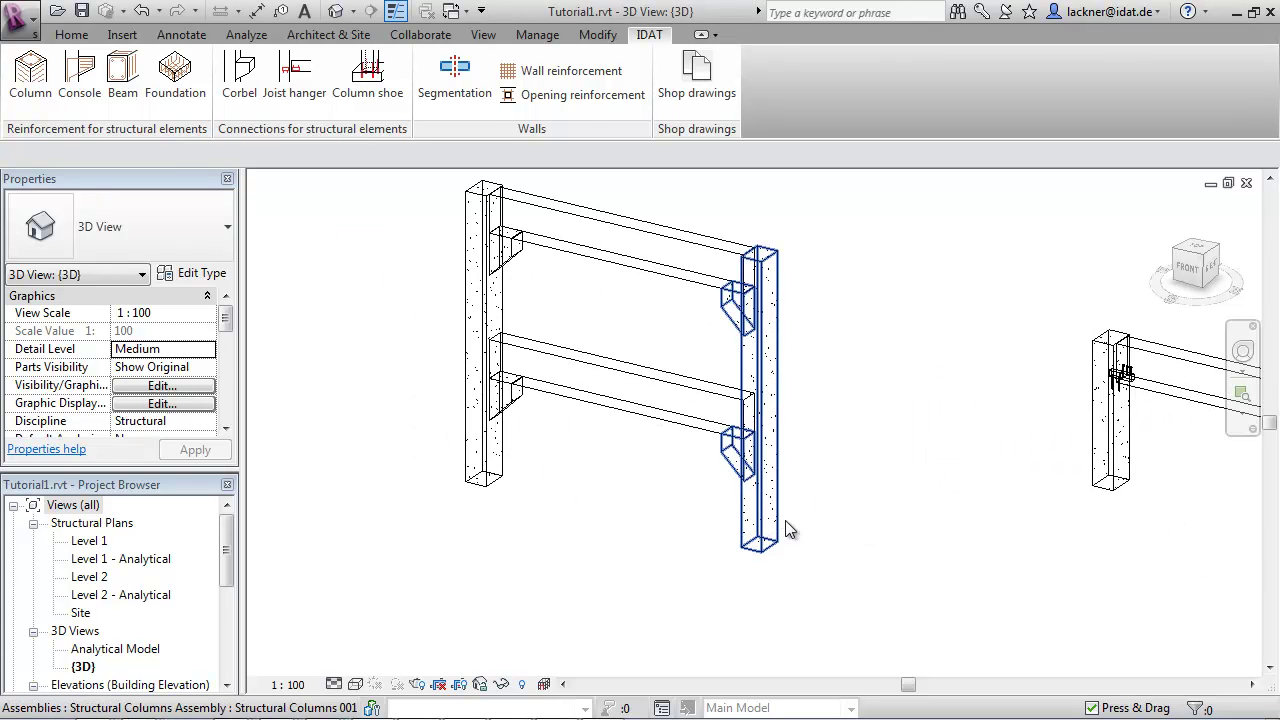
click(765, 550)
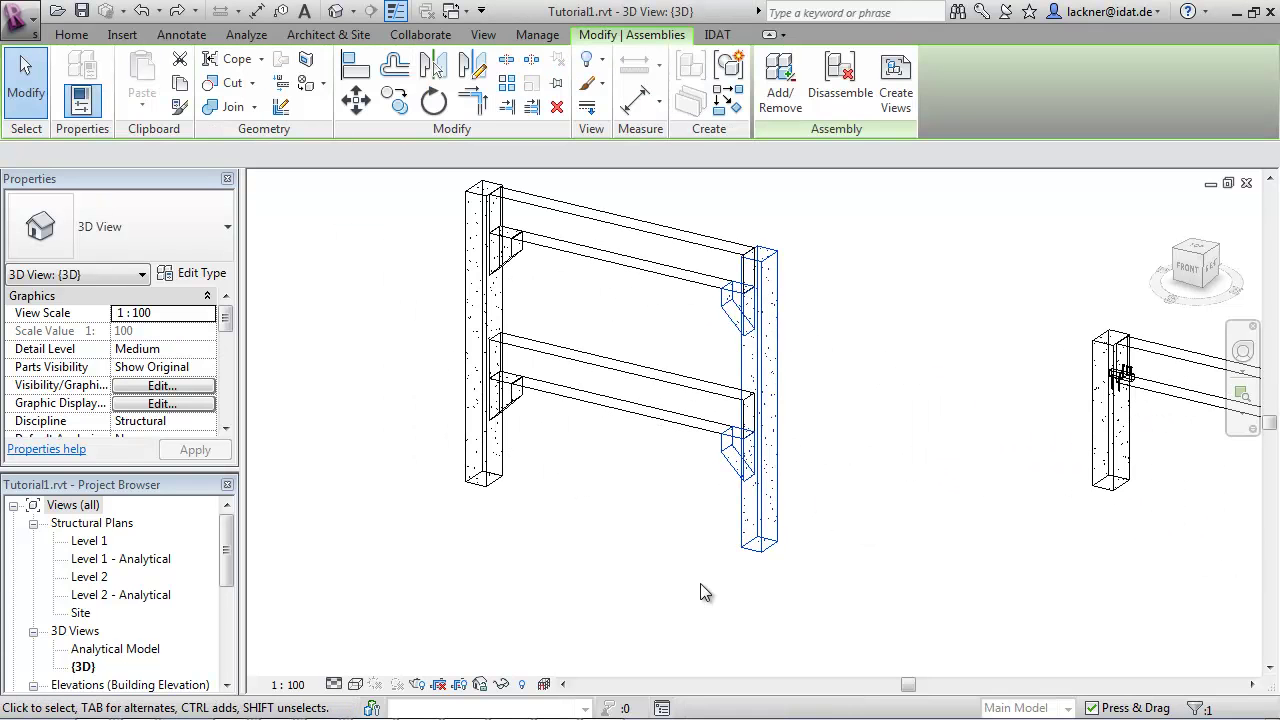
ctrl+click(487, 479)
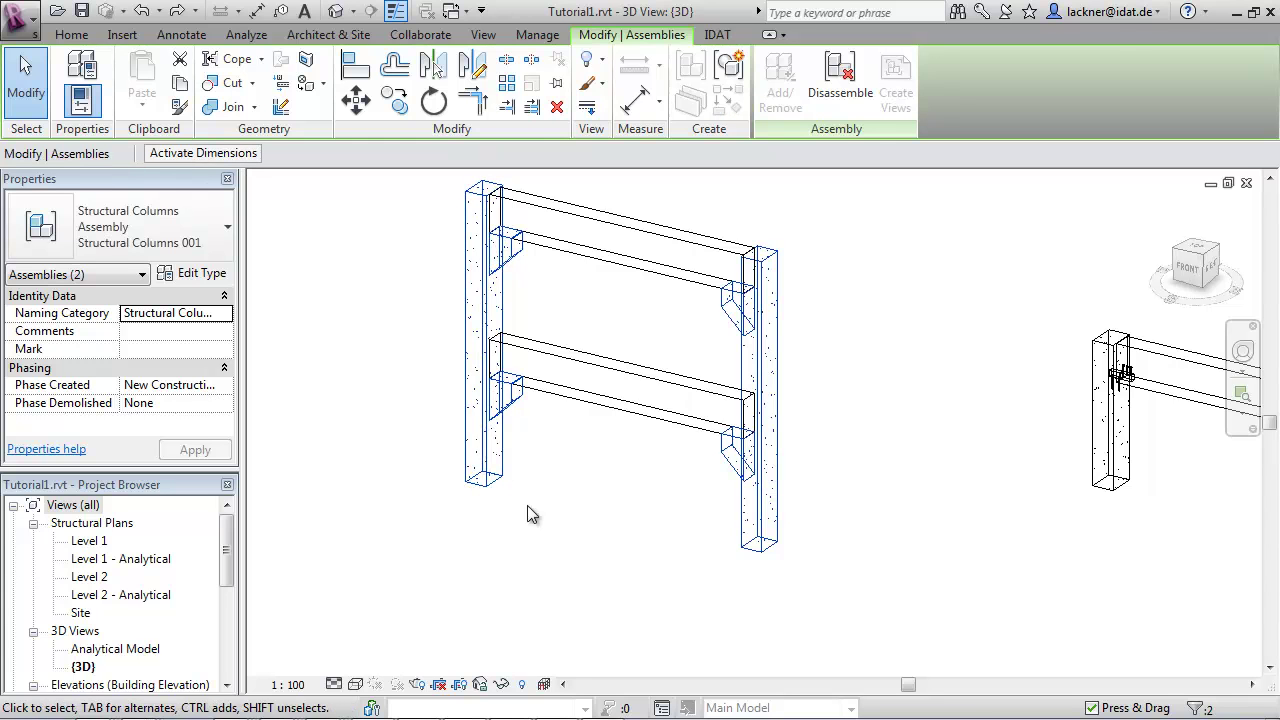
click(726, 36)
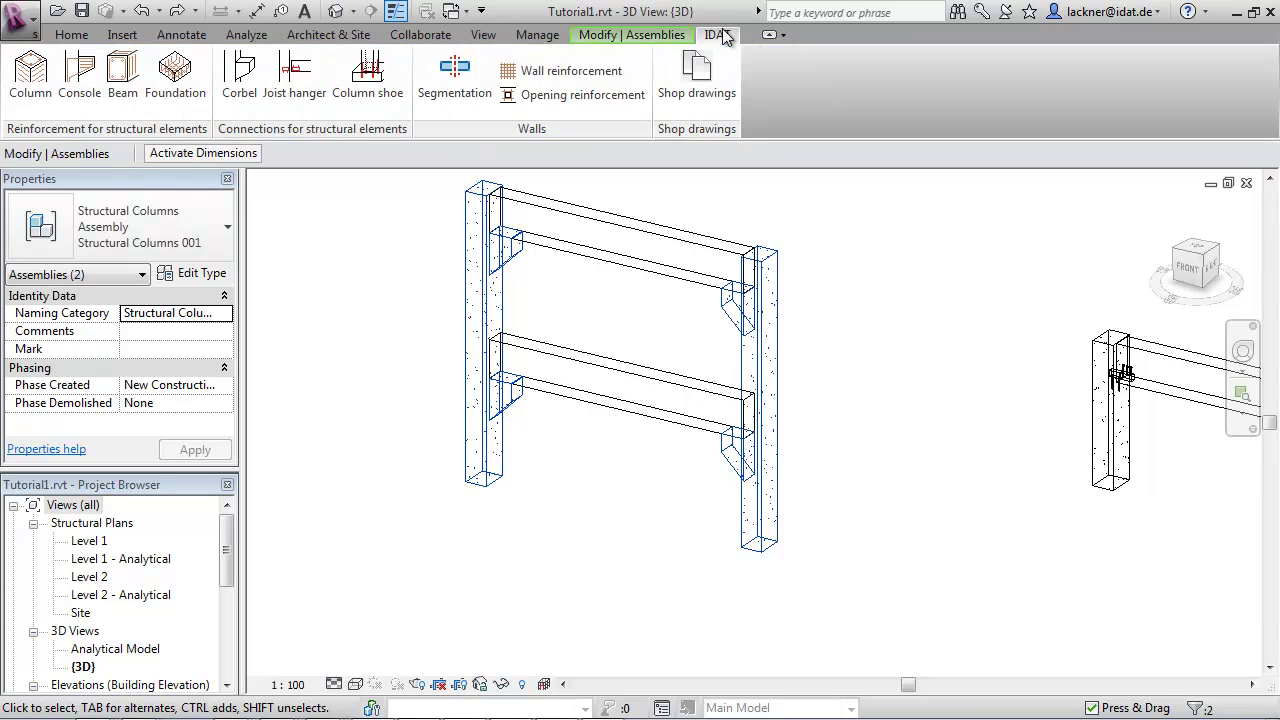
click(82, 85)
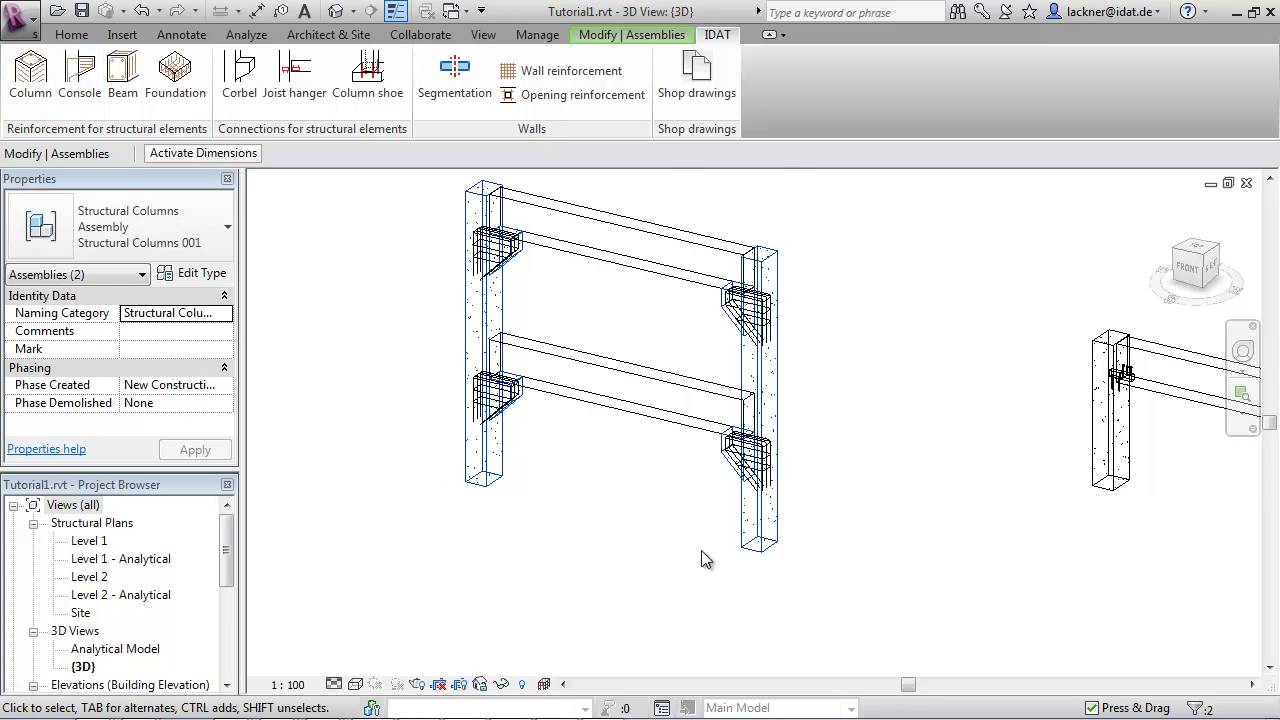
Generate IDAT Column reinforcement in all four columns of both frames
scroll(787, 484, up, 5)
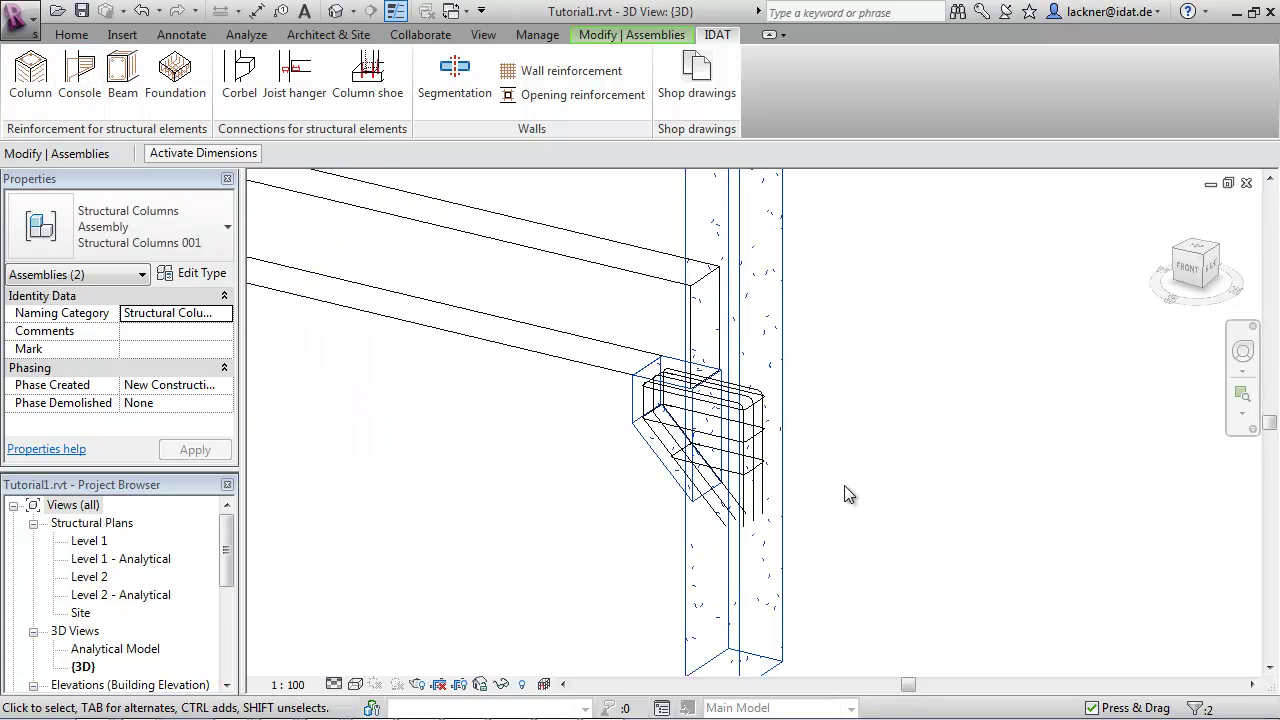
scroll(865, 525, down, 5)
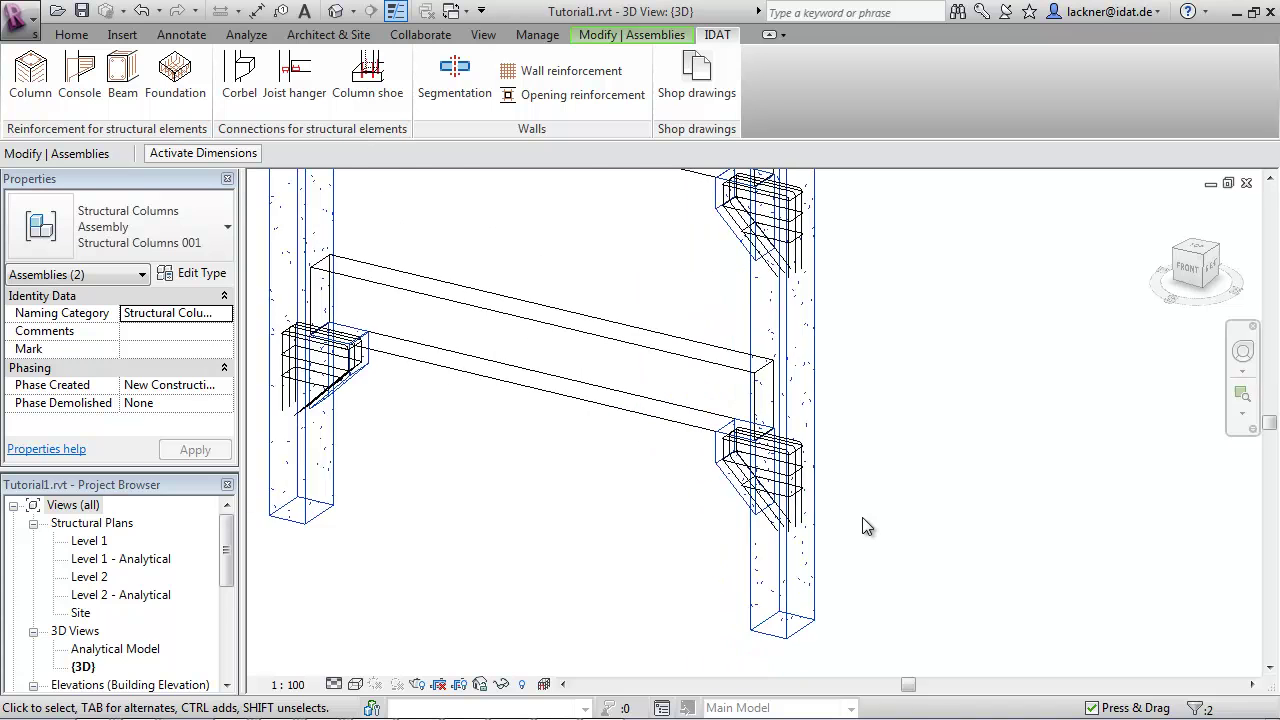
scroll(621, 571, down, 2)
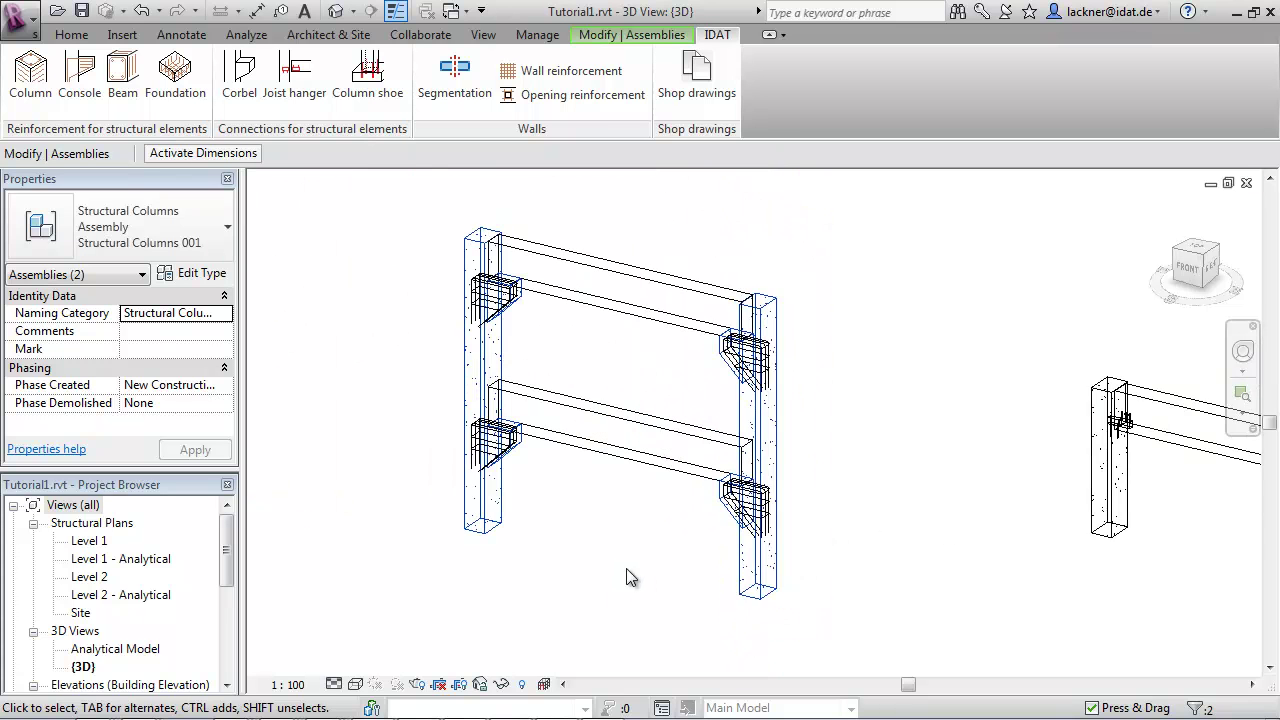
middle_drag(937, 520, 690, 505)
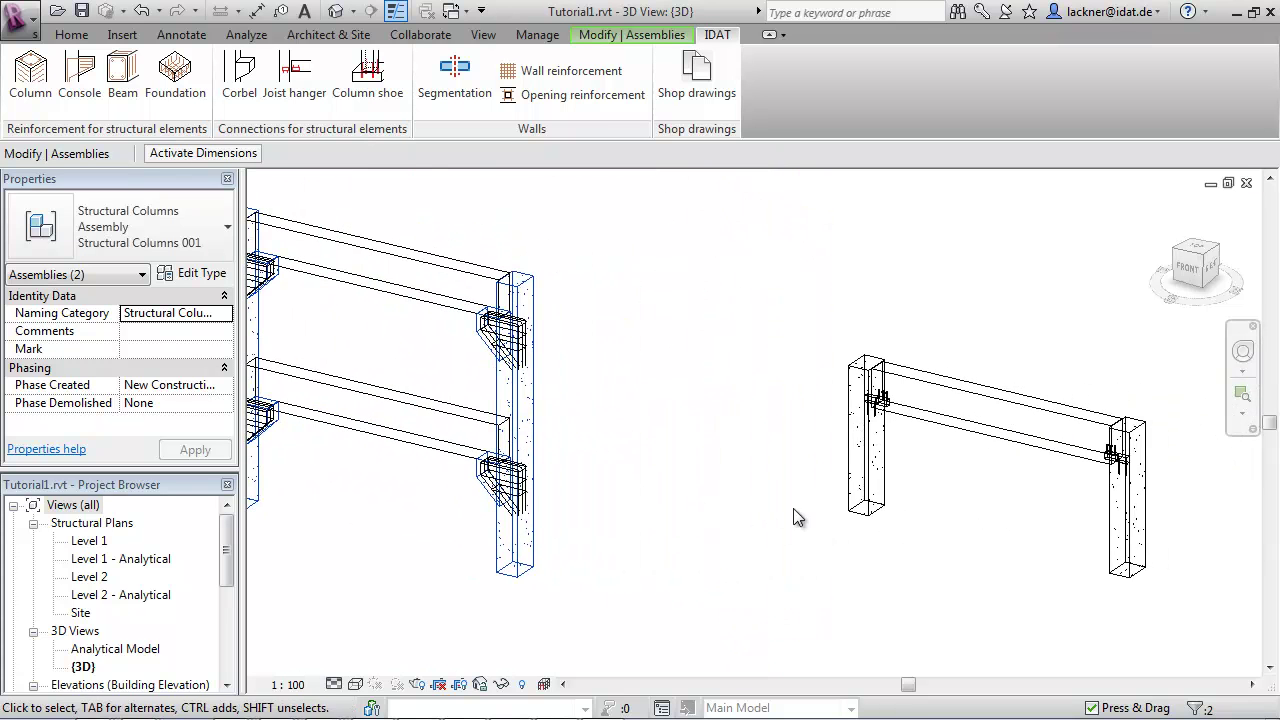
ctrl+click(861, 497)
ctrl+click(1127, 564)
click(717, 34)
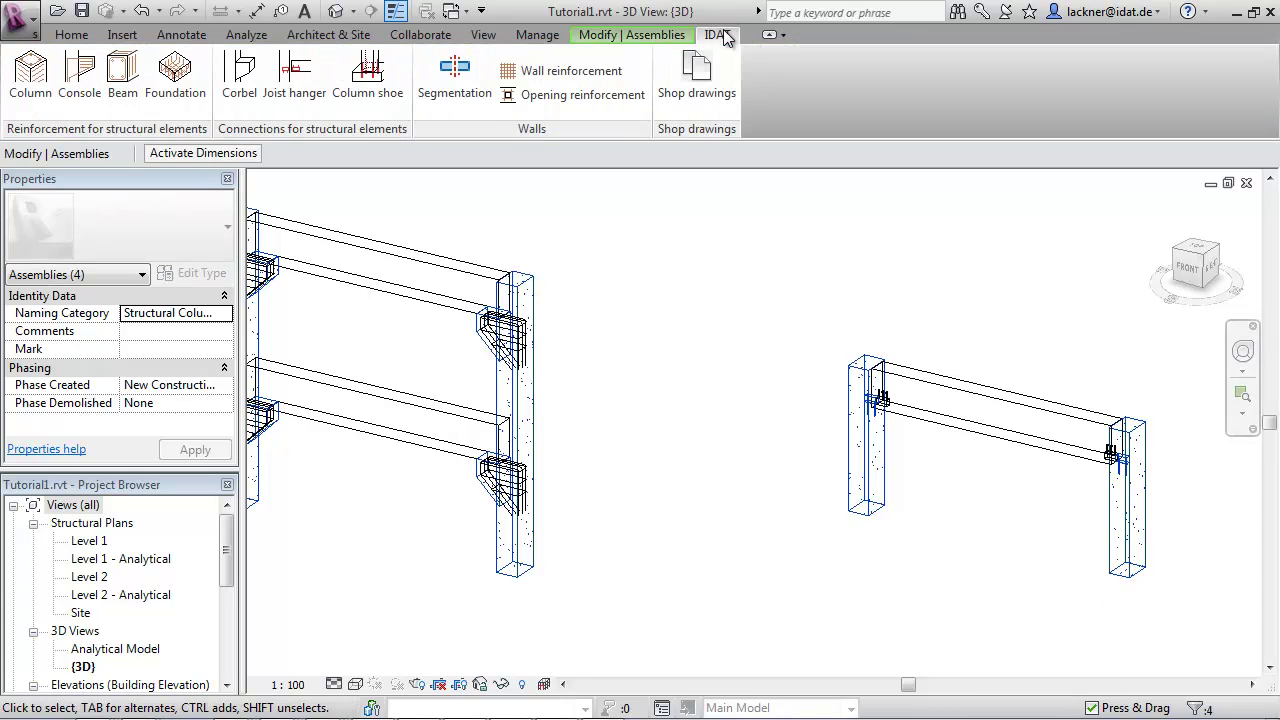
click(50, 86)
click(312, 388)
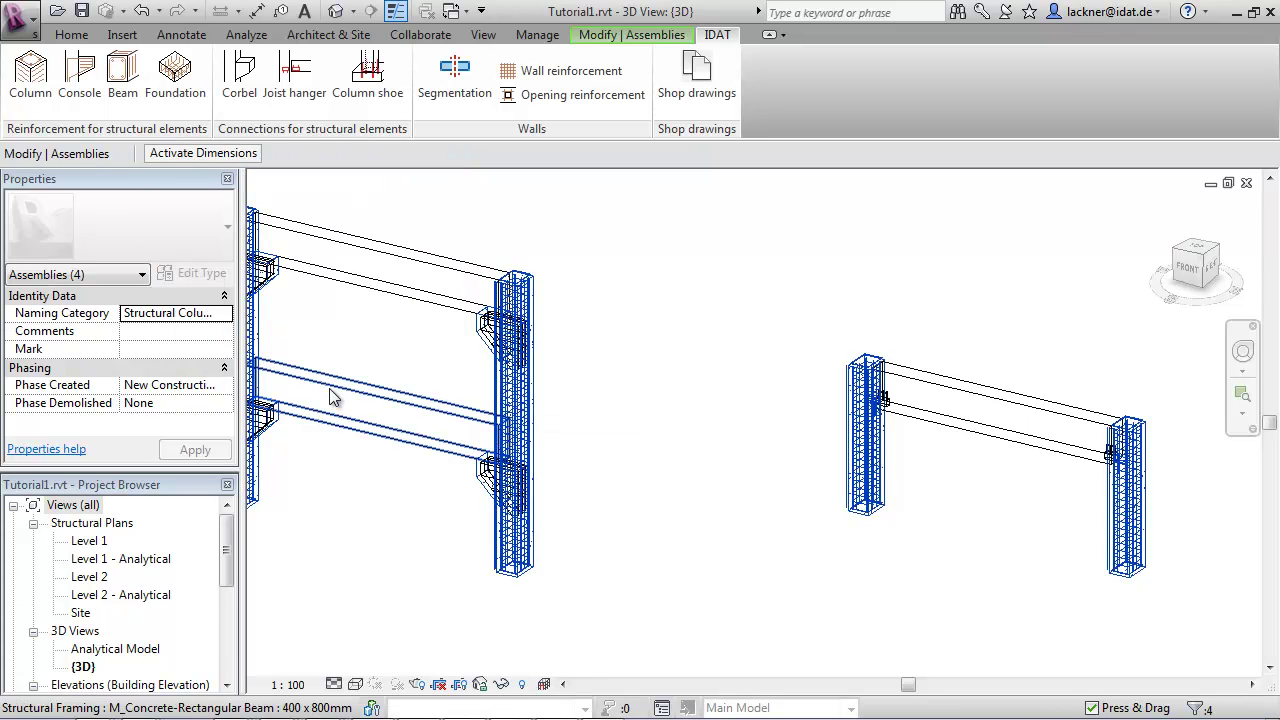
Generate IDAT Beam reinforcement in both frames' beams using the dense-stirrup layout
click(623, 455)
scroll(624, 457, down, 3)
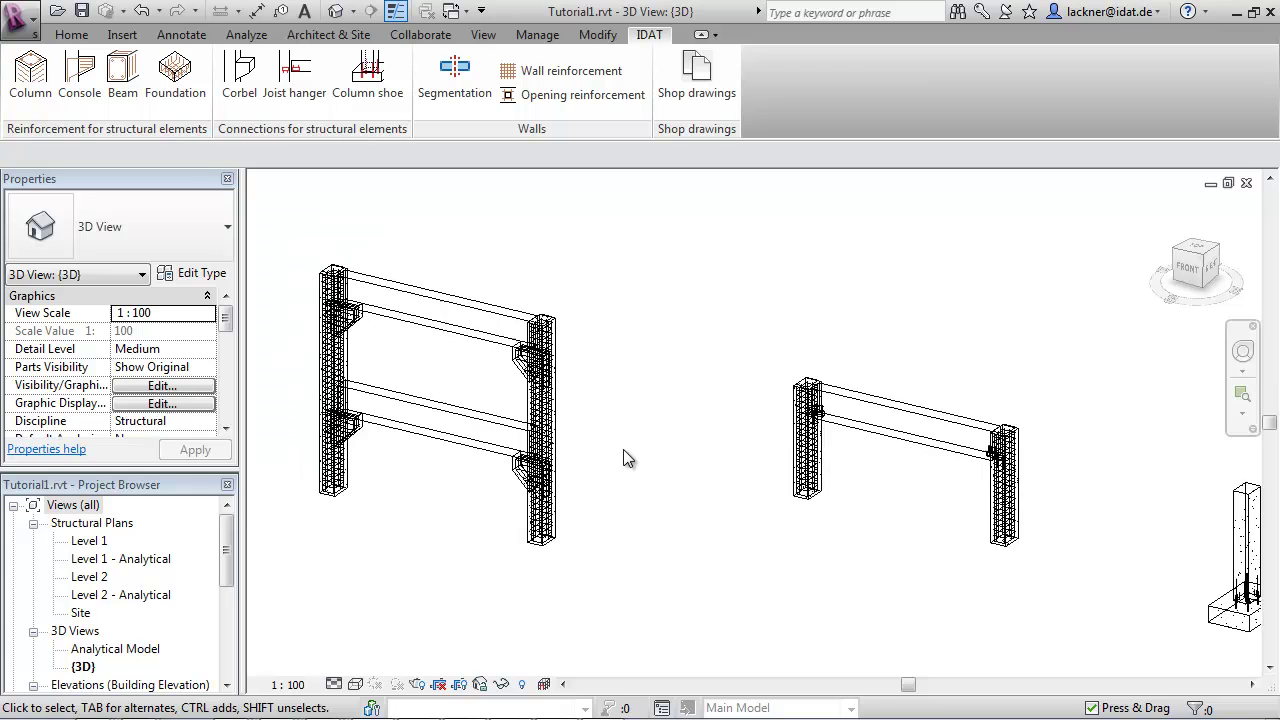
middle_drag(623, 455, 622, 506)
drag(1008, 626, 457, 337)
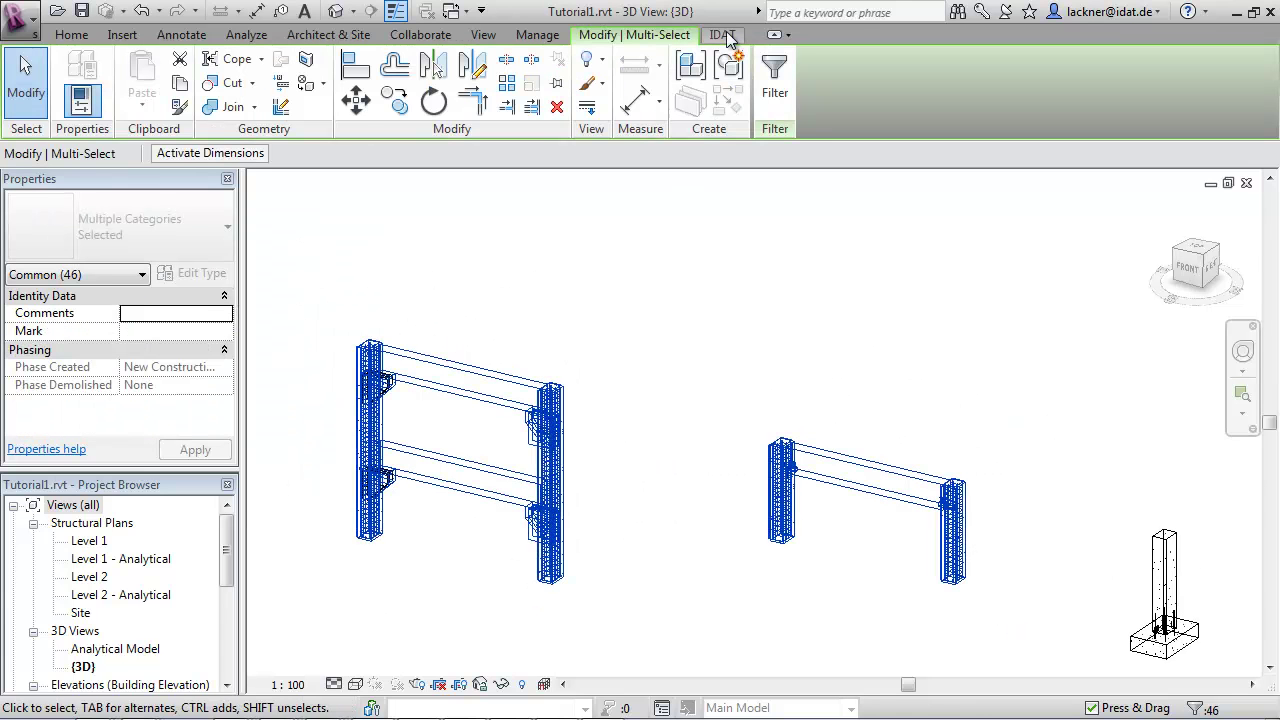
click(727, 36)
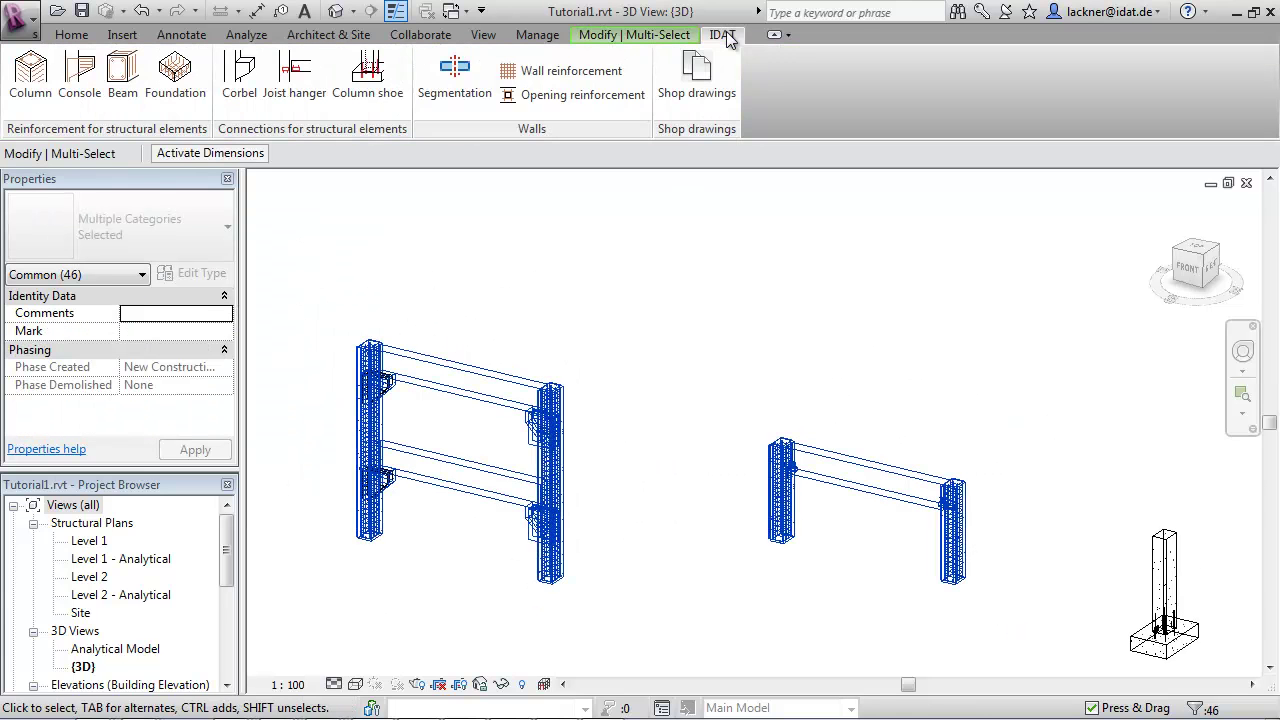
click(123, 80)
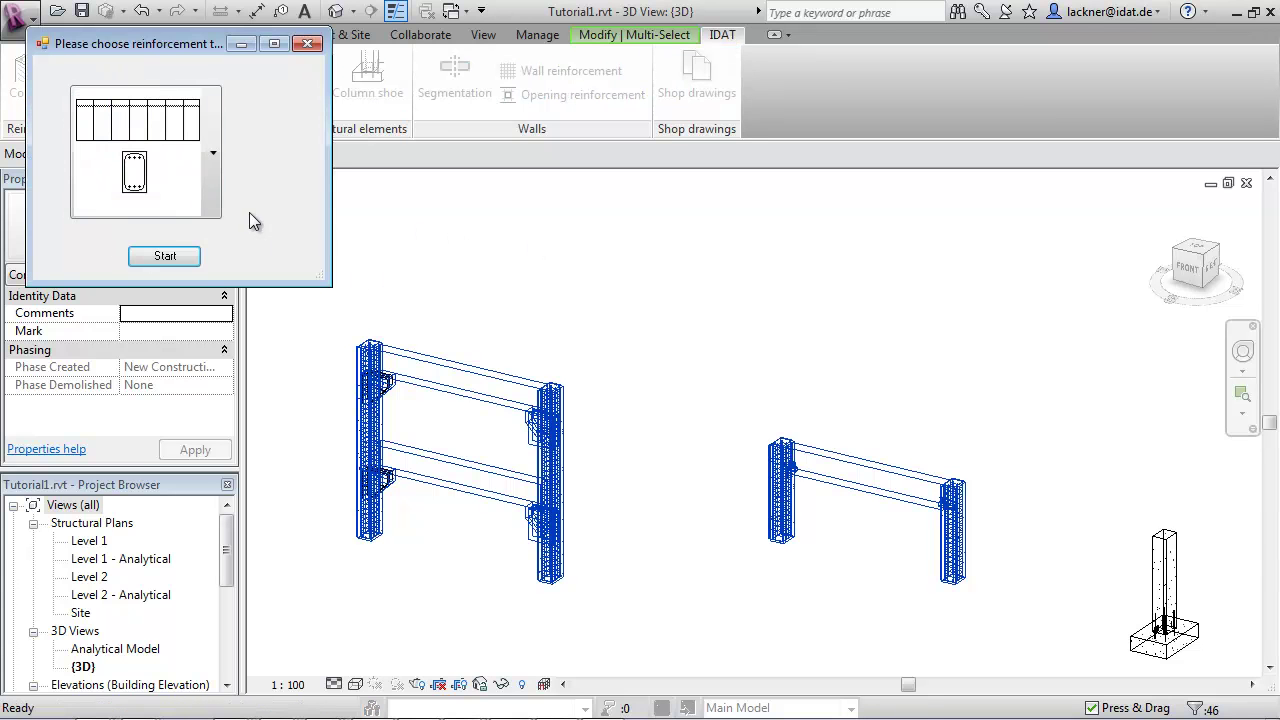
click(218, 165)
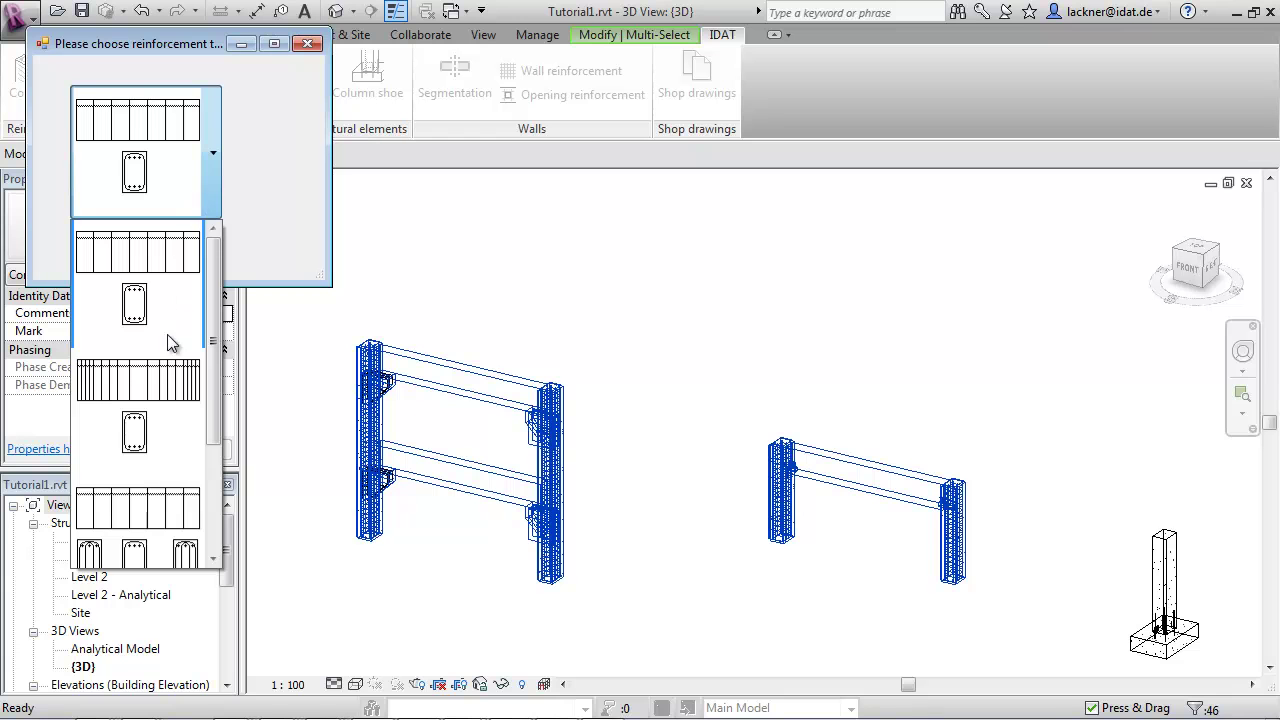
click(160, 397)
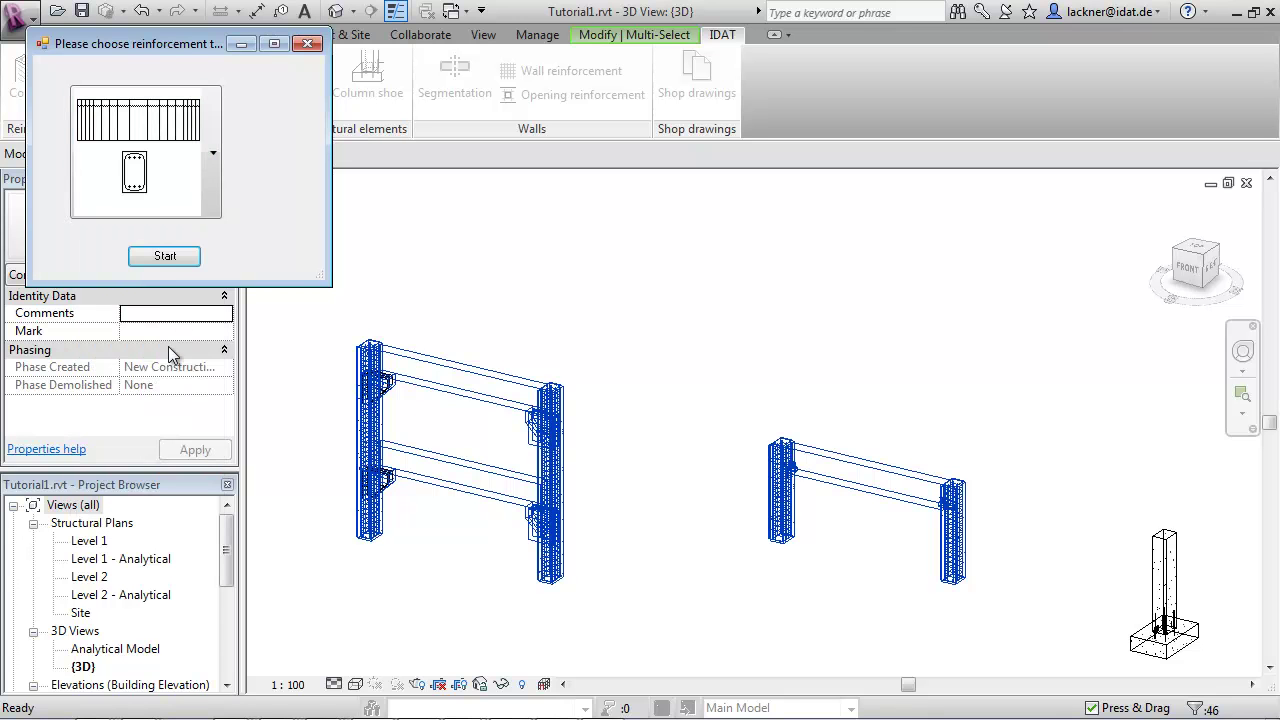
click(166, 257)
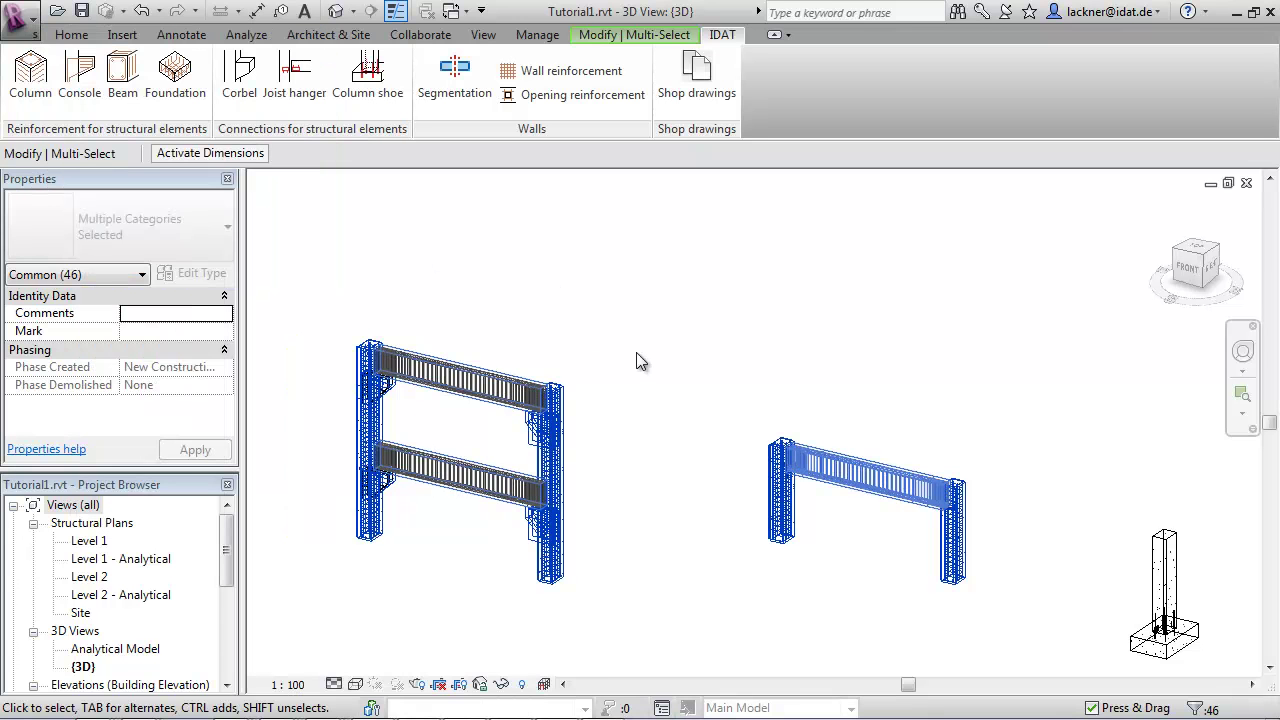
Deselect the beams and pan around to inspect the new beam rebar
click(643, 356)
scroll(476, 437, up, 5)
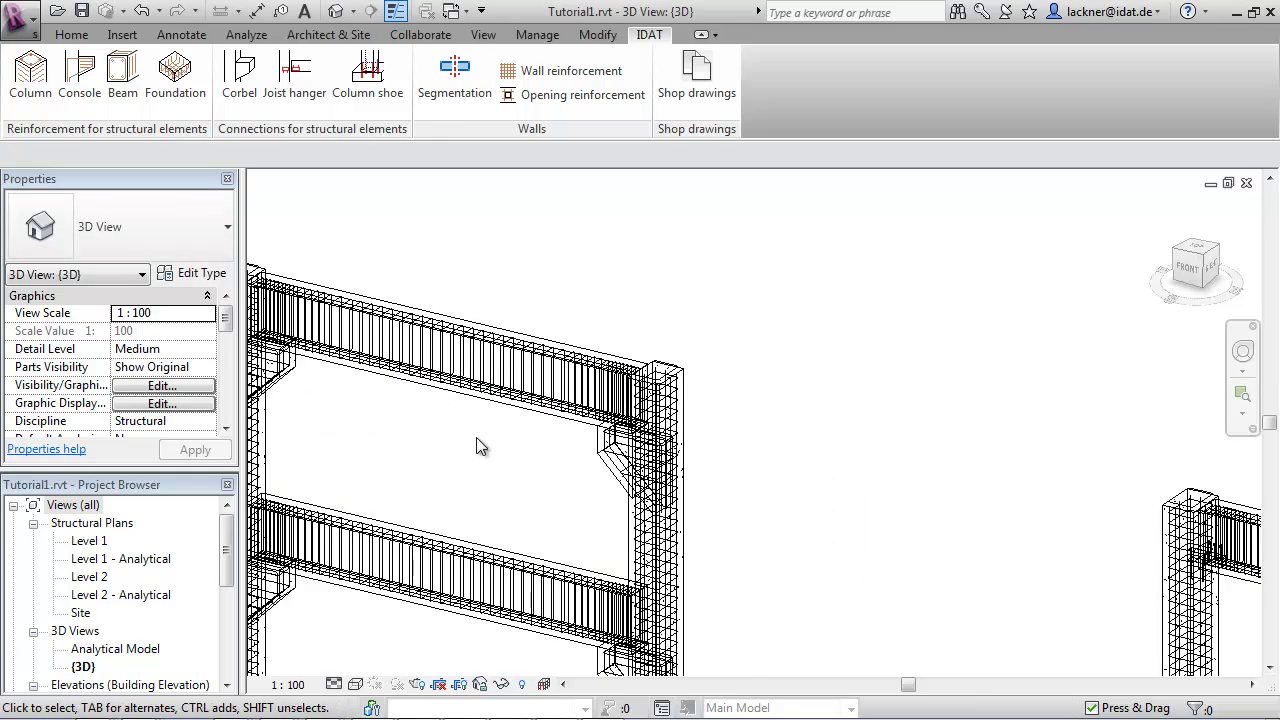
scroll(476, 437, down, 6)
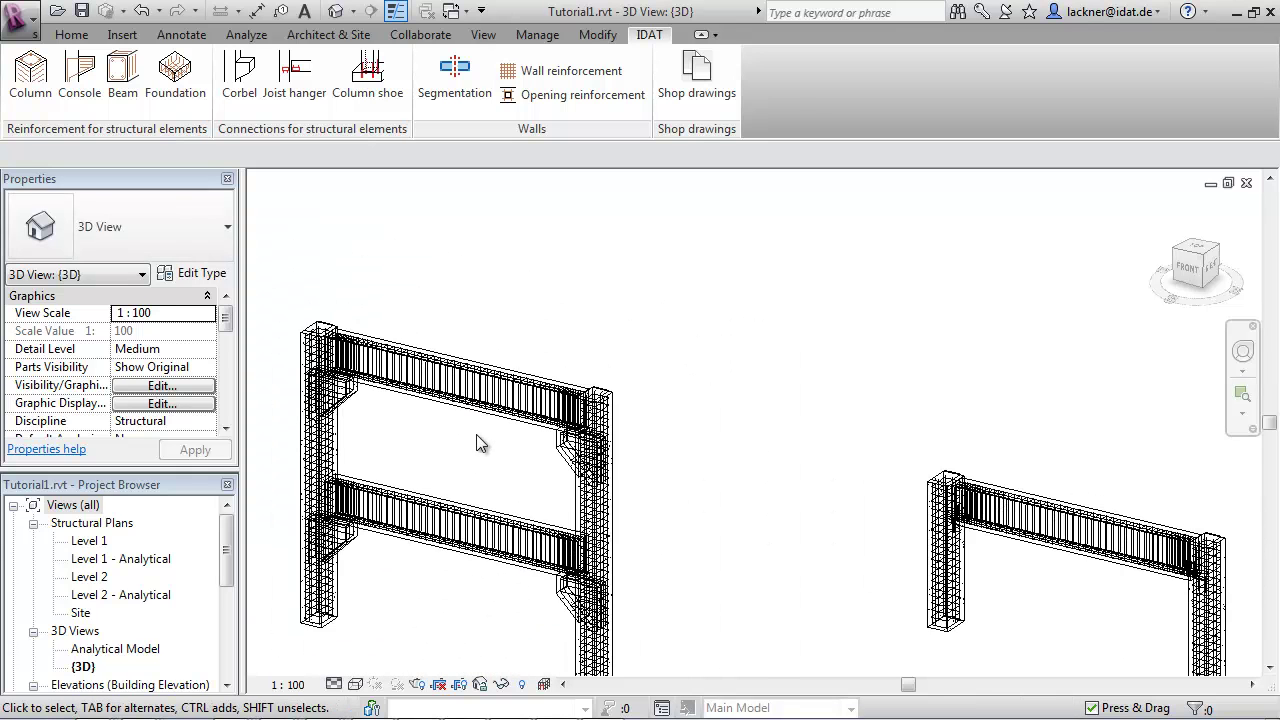
middle_drag(815, 490, 488, 320)
middle_drag(863, 457, 515, 367)
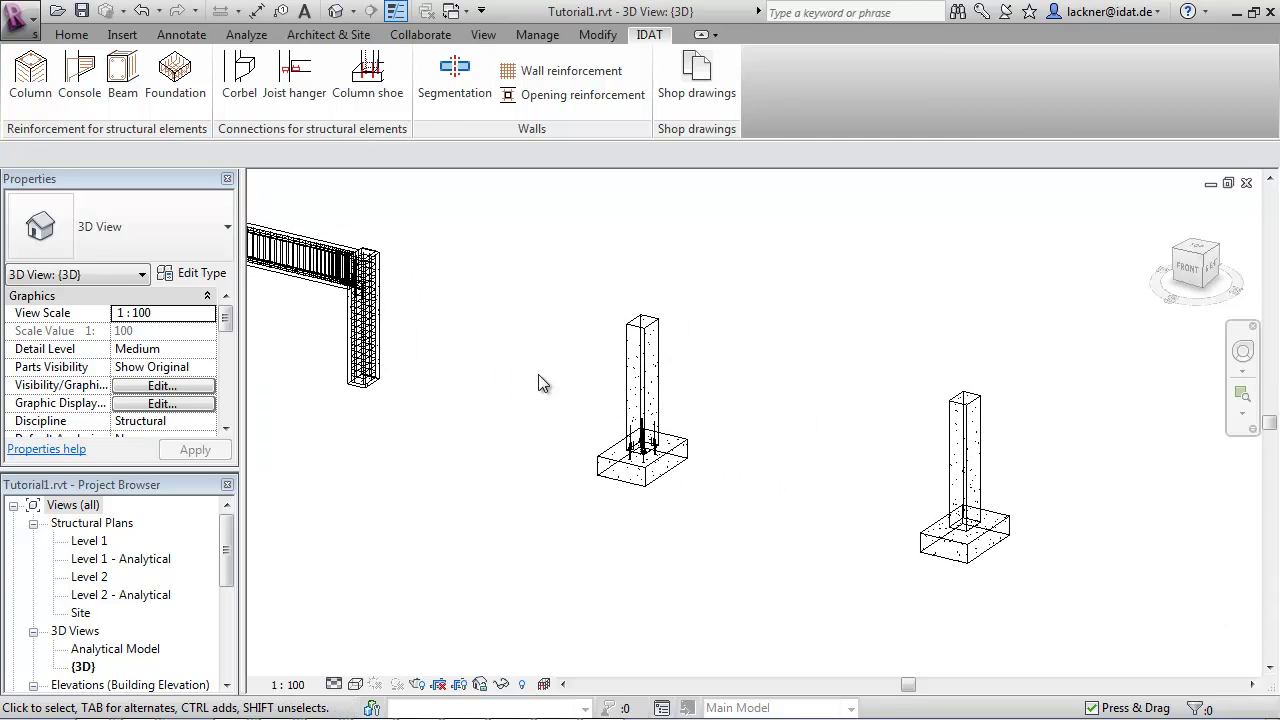
Generate square-layout IDAT Column reinforcement in the first standalone column
click(652, 354)
click(720, 34)
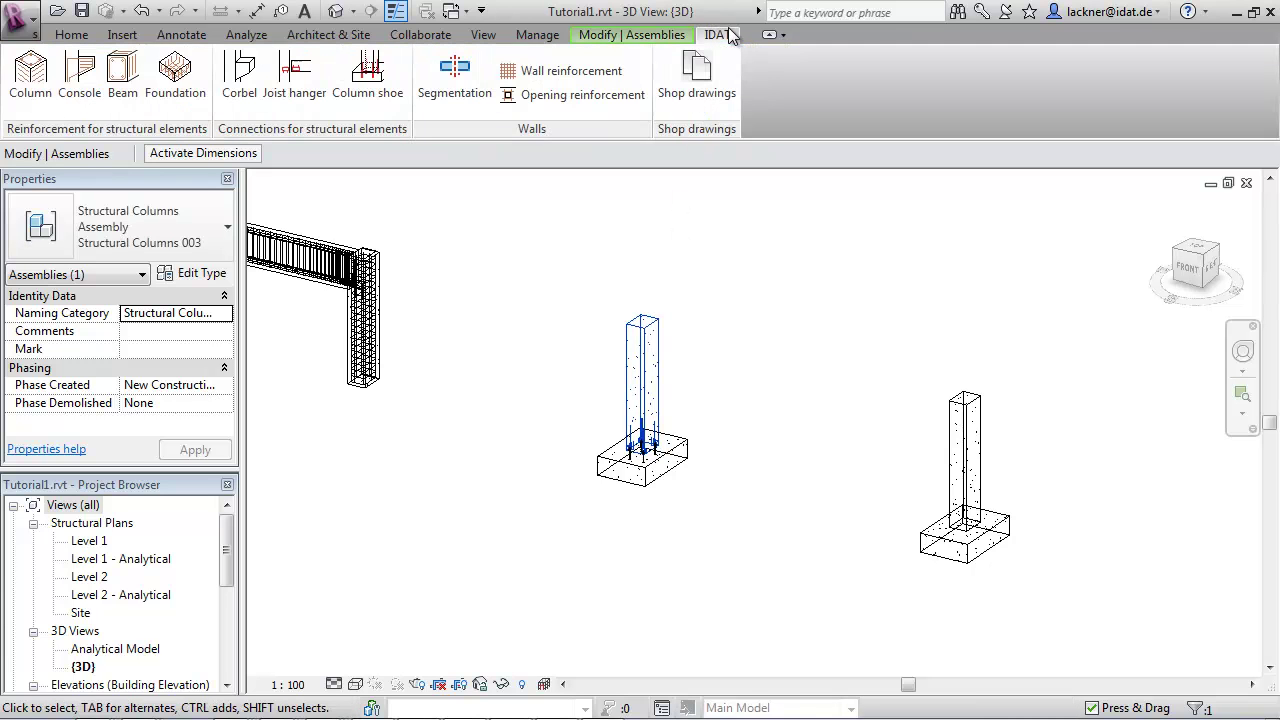
click(30, 70)
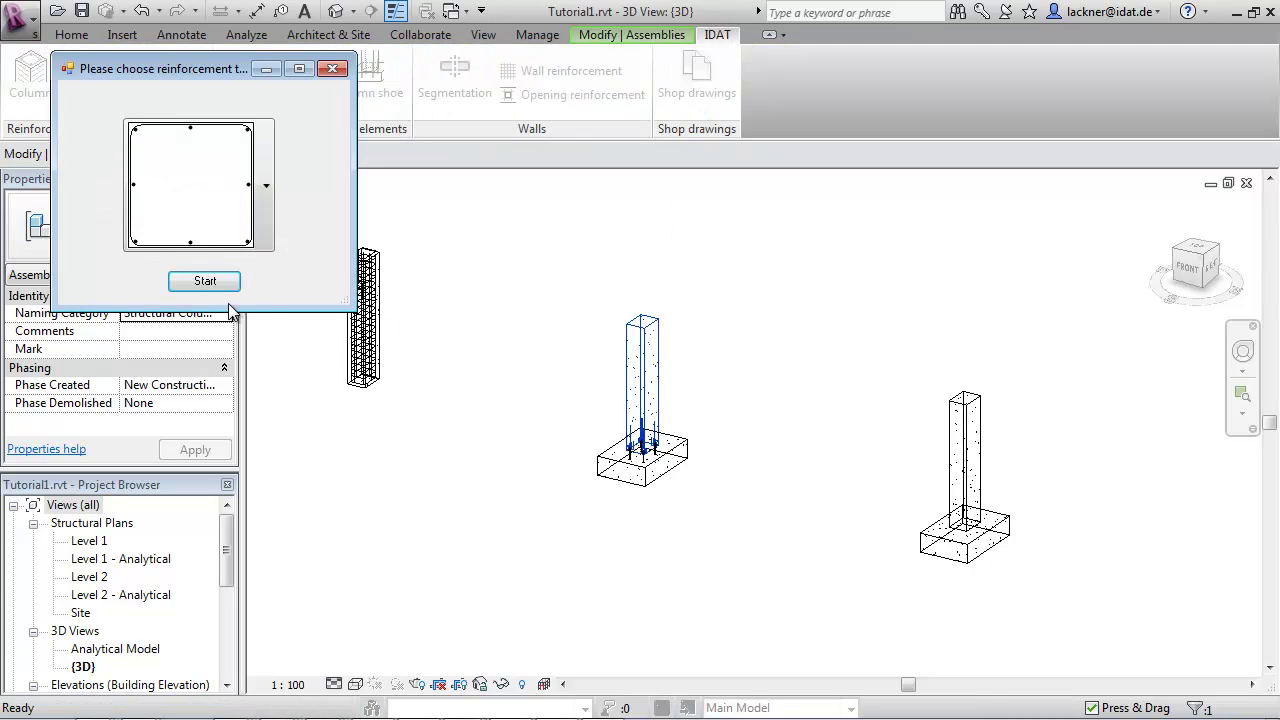
click(205, 281)
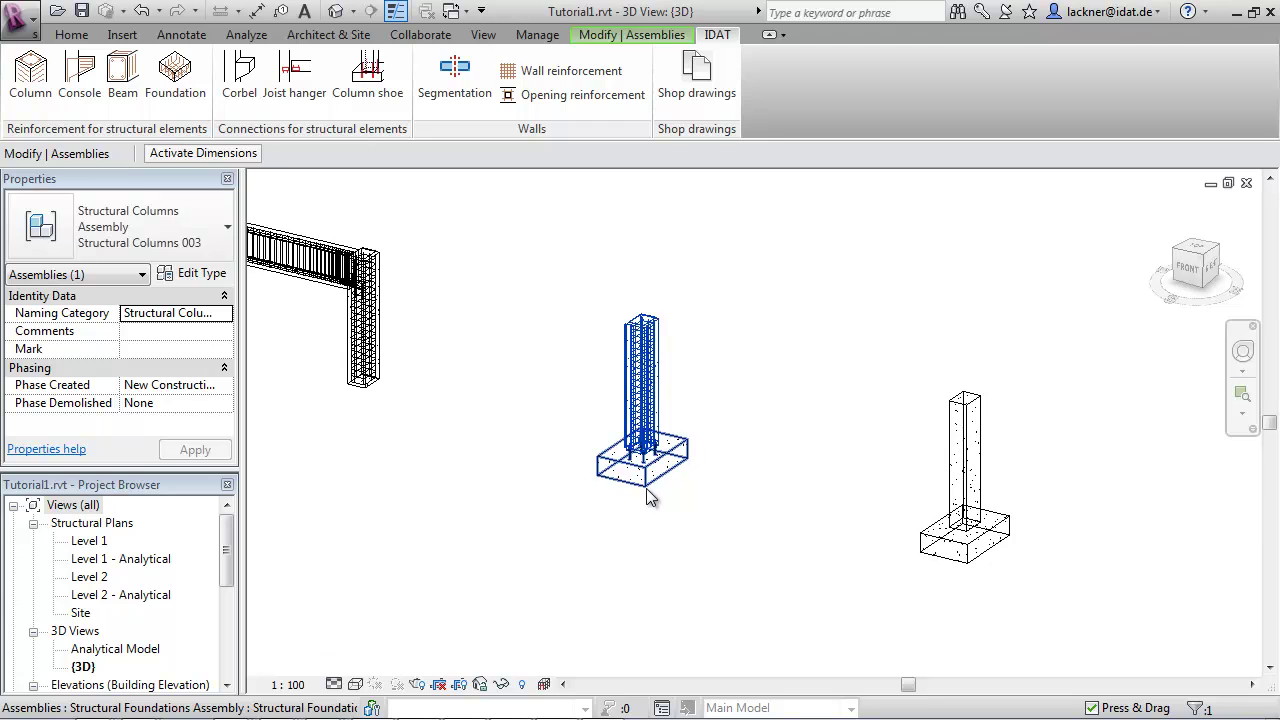
scroll(648, 490, up, 2)
Generate IDAT Foundation reinforcement in the footing beneath it, then inspect both standalone columns
click(648, 490)
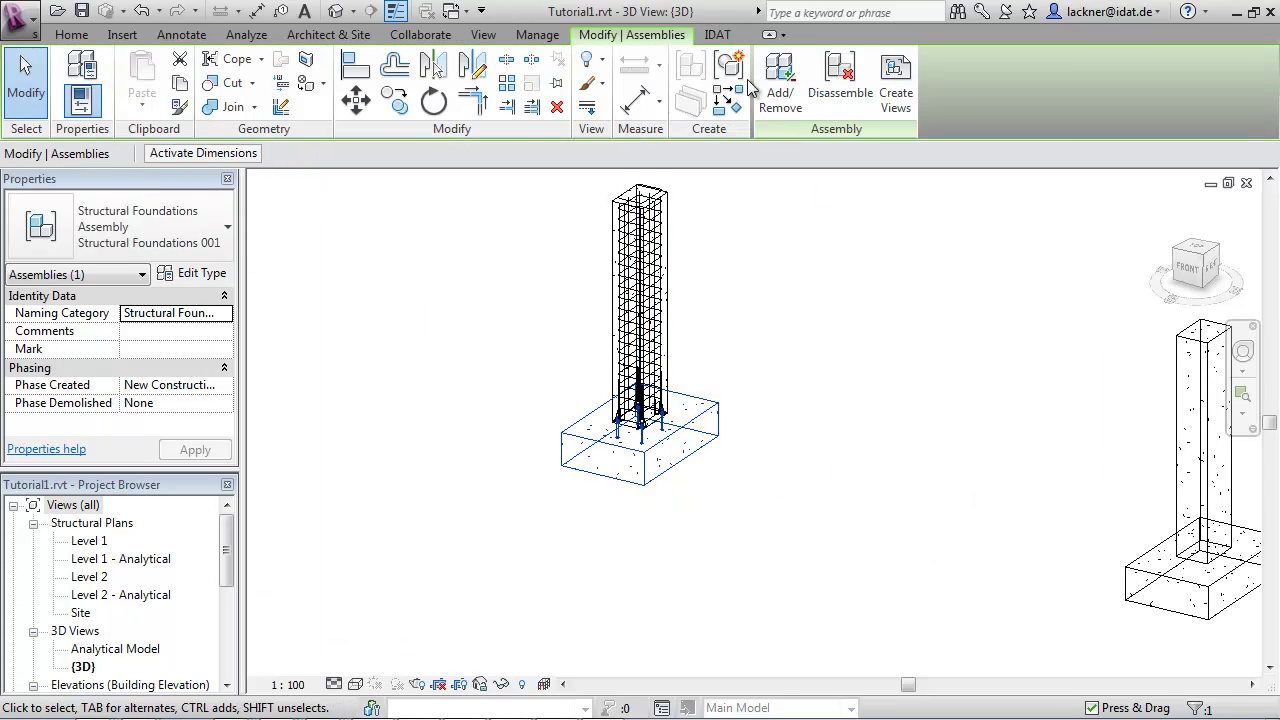
click(717, 37)
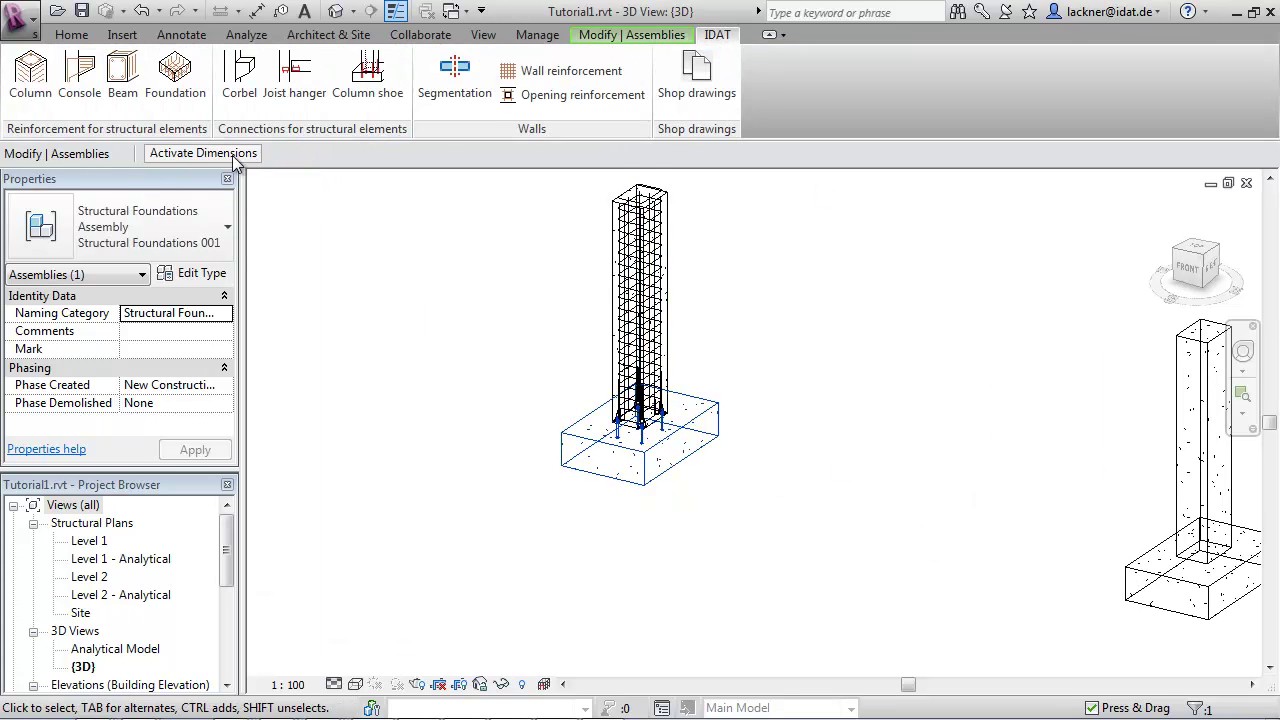
click(166, 77)
click(518, 484)
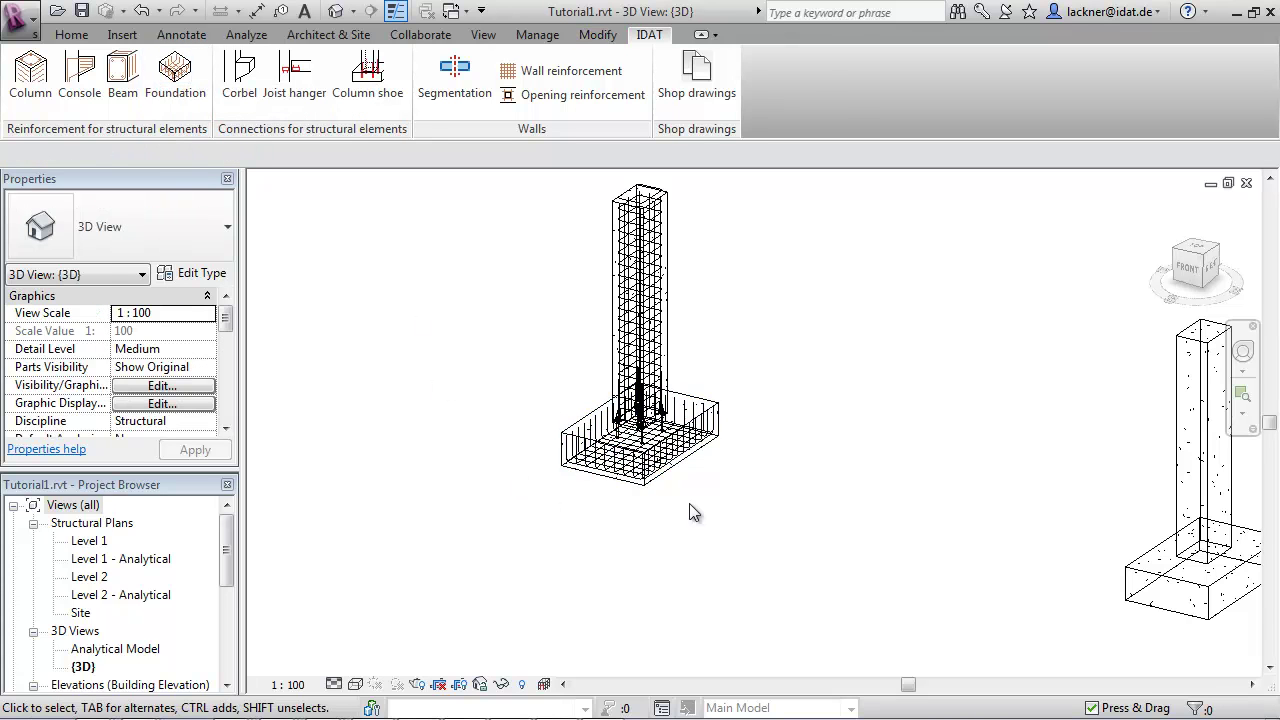
scroll(691, 470, up, 3)
middle_drag(700, 470, 620, 539)
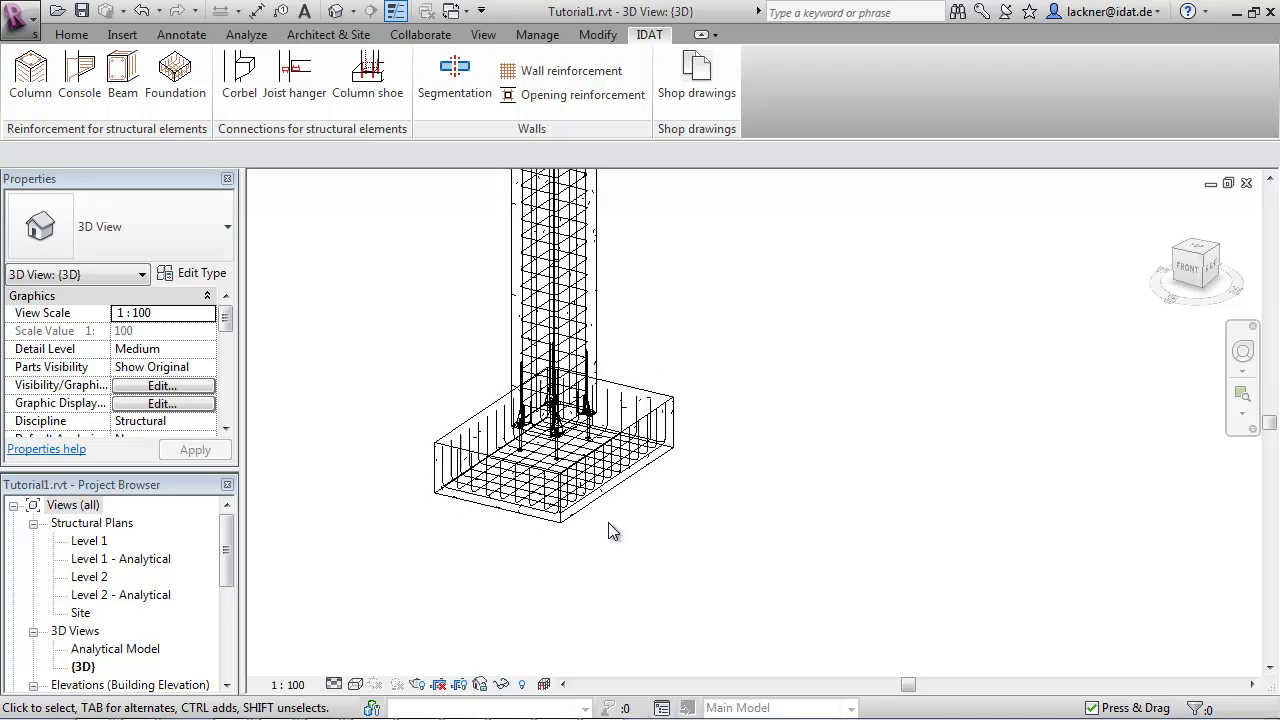
scroll(608, 522, down, 3)
middle_drag(725, 517, 494, 457)
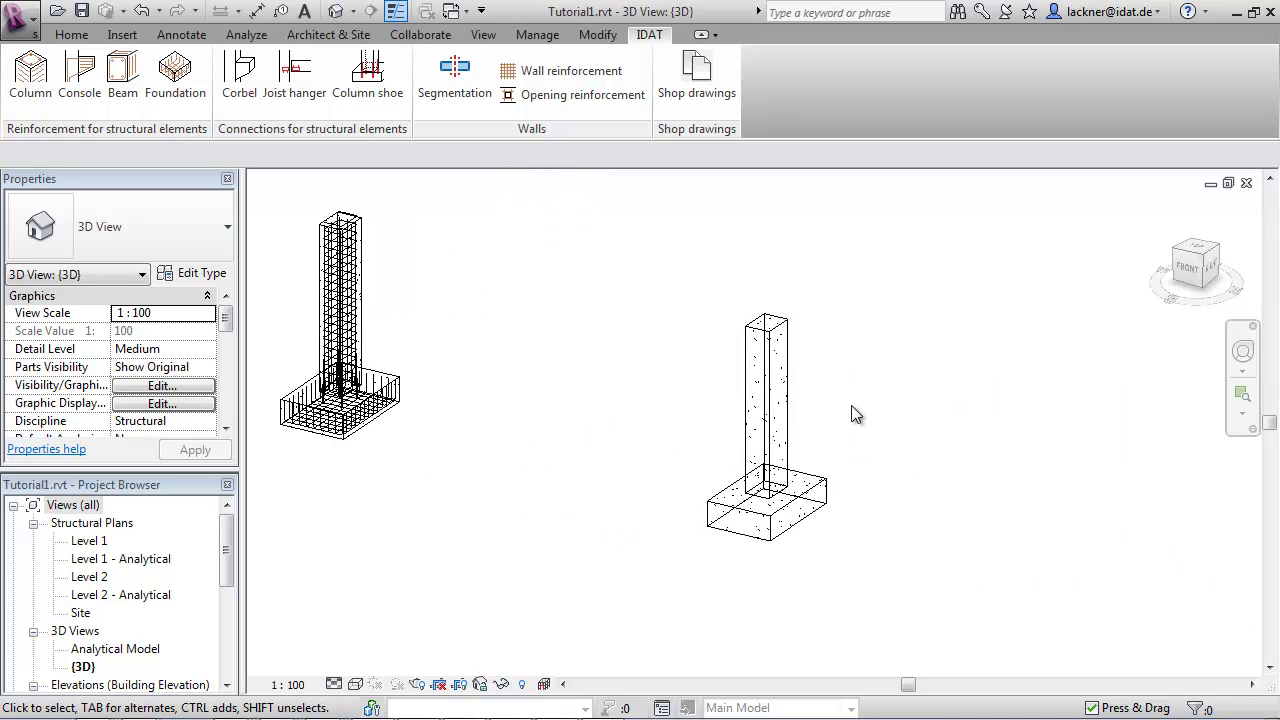
Generate IDAT Column reinforcement in the second standalone column and its footing together
drag(851, 412, 700, 542)
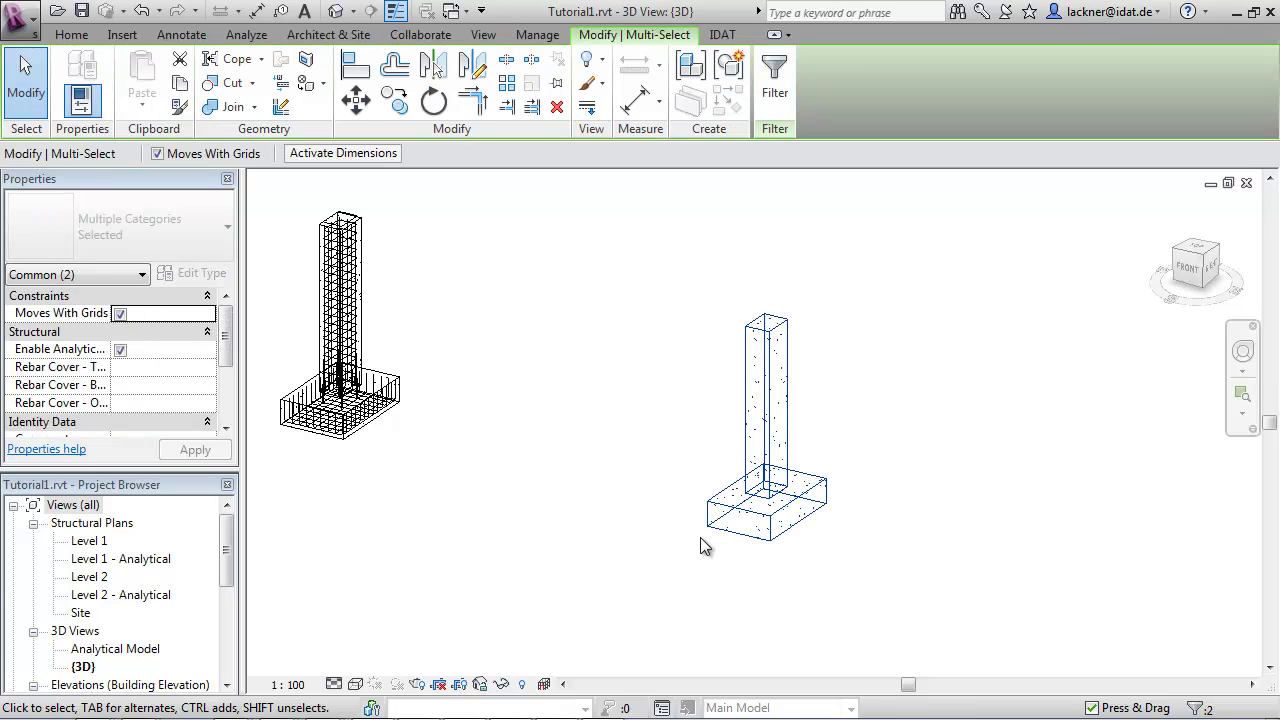
click(735, 36)
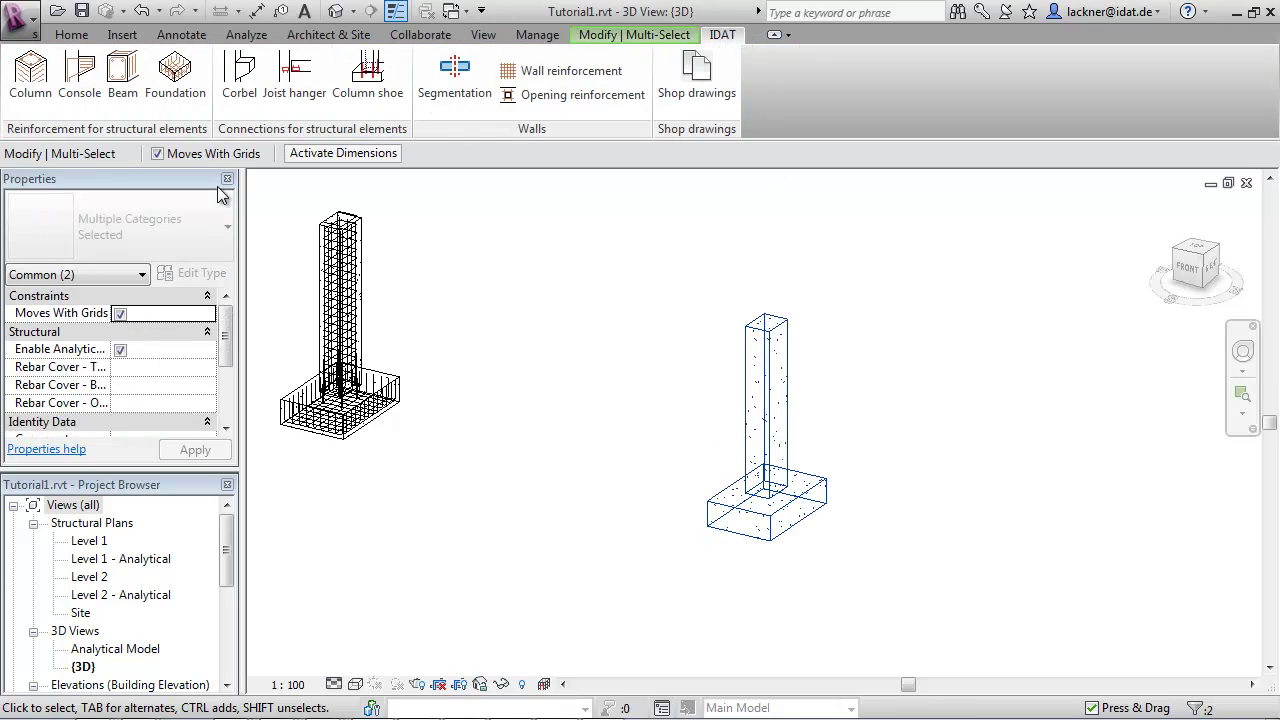
click(30, 75)
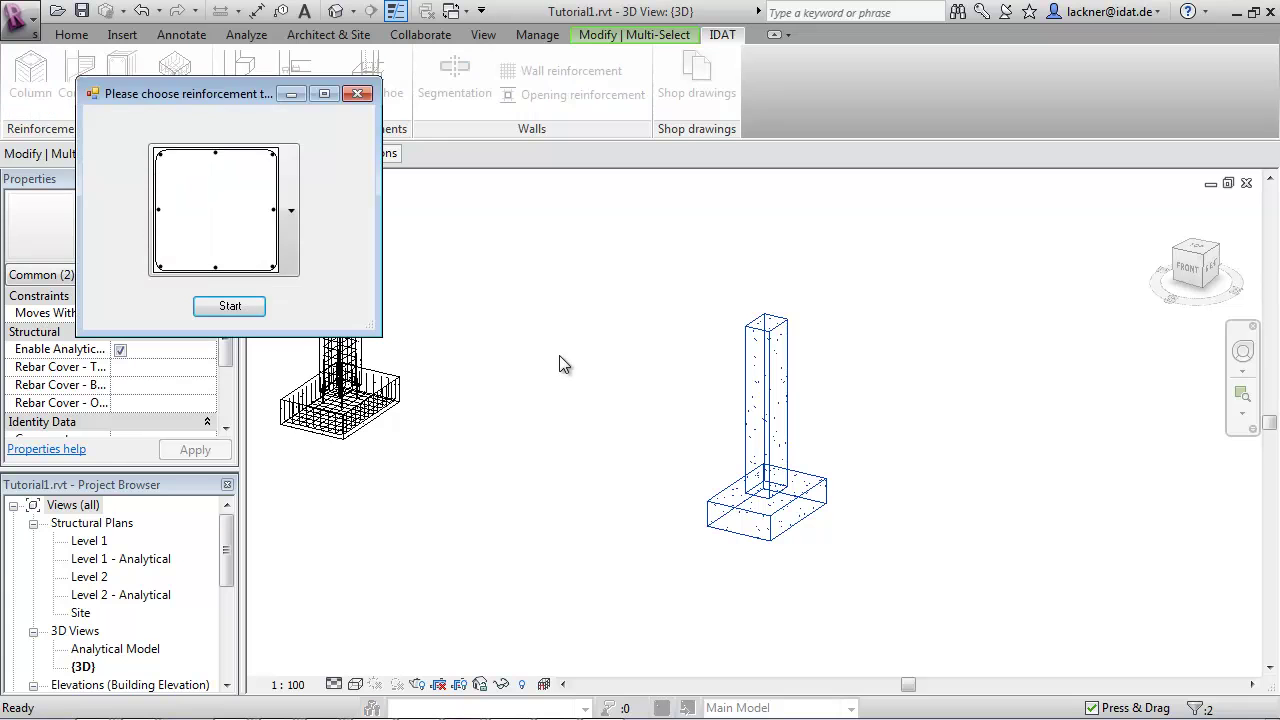
click(251, 310)
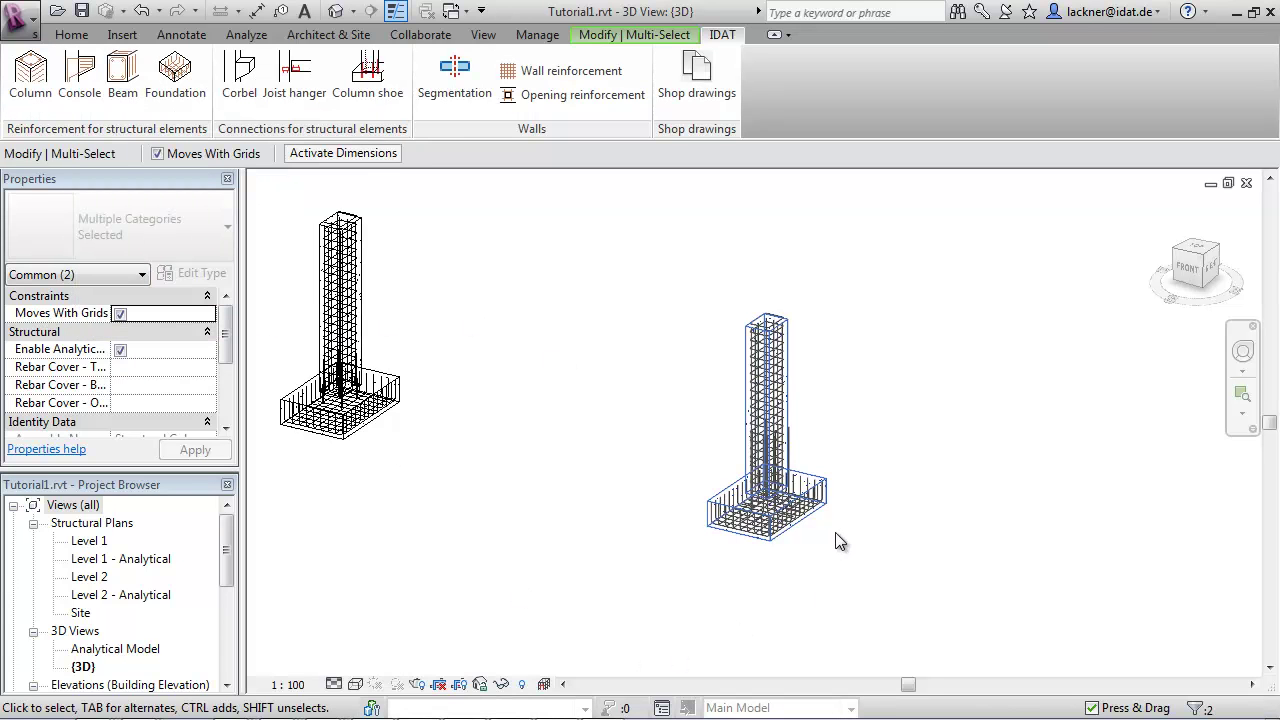
Deselect and check the second column assembly's new reinforcement
click(846, 527)
scroll(846, 527, up, 5)
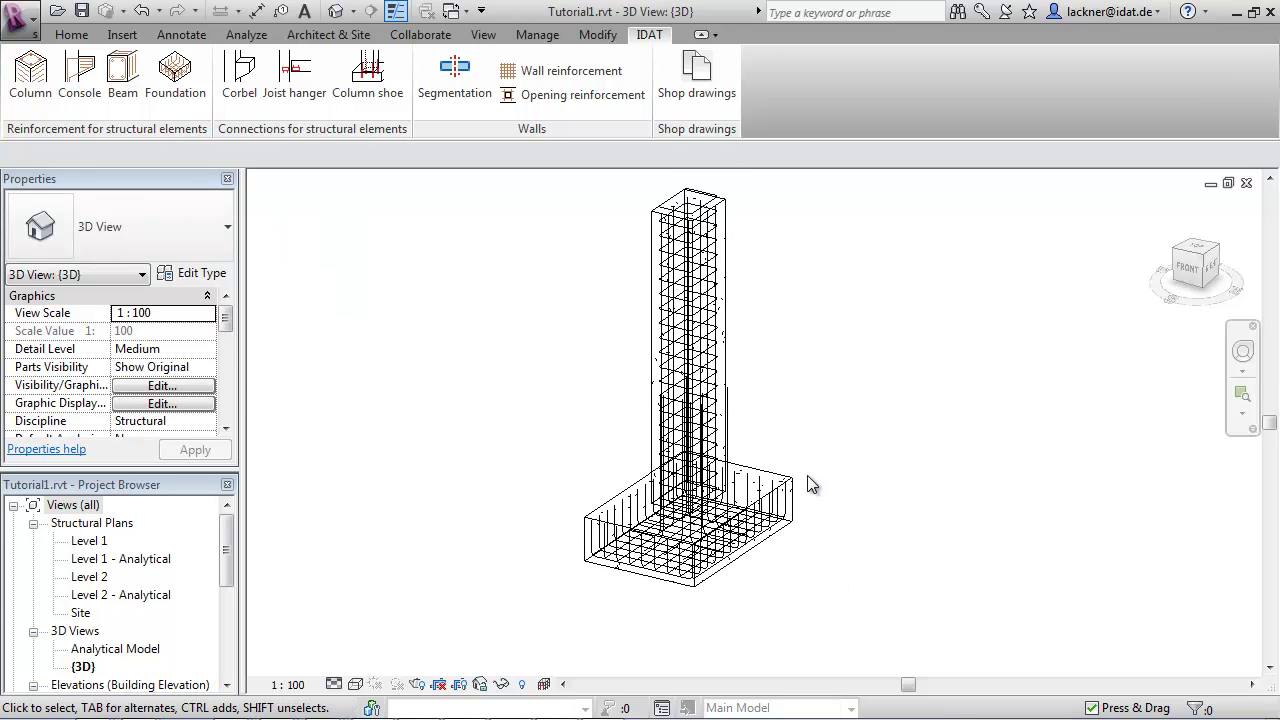
click(766, 487)
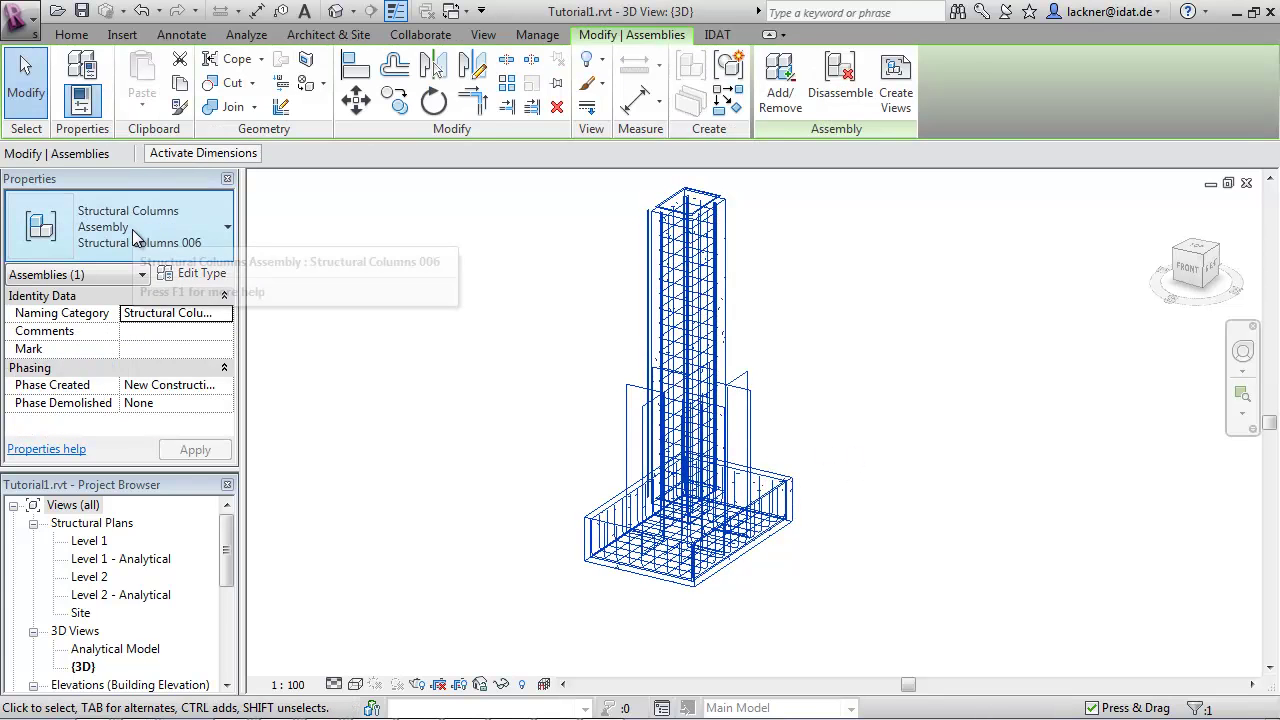
click(512, 473)
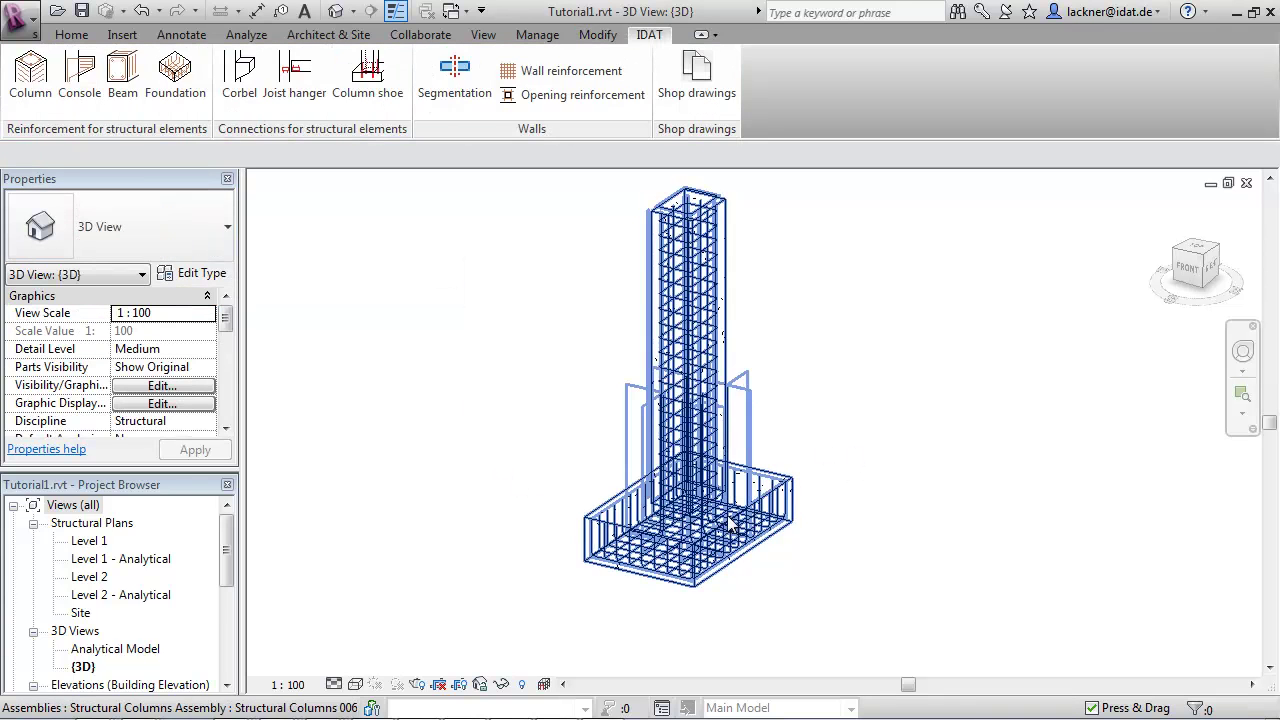
Set the view's Detail Level to Fine to show the rebar as solid bars
scroll(727, 505, up, 4)
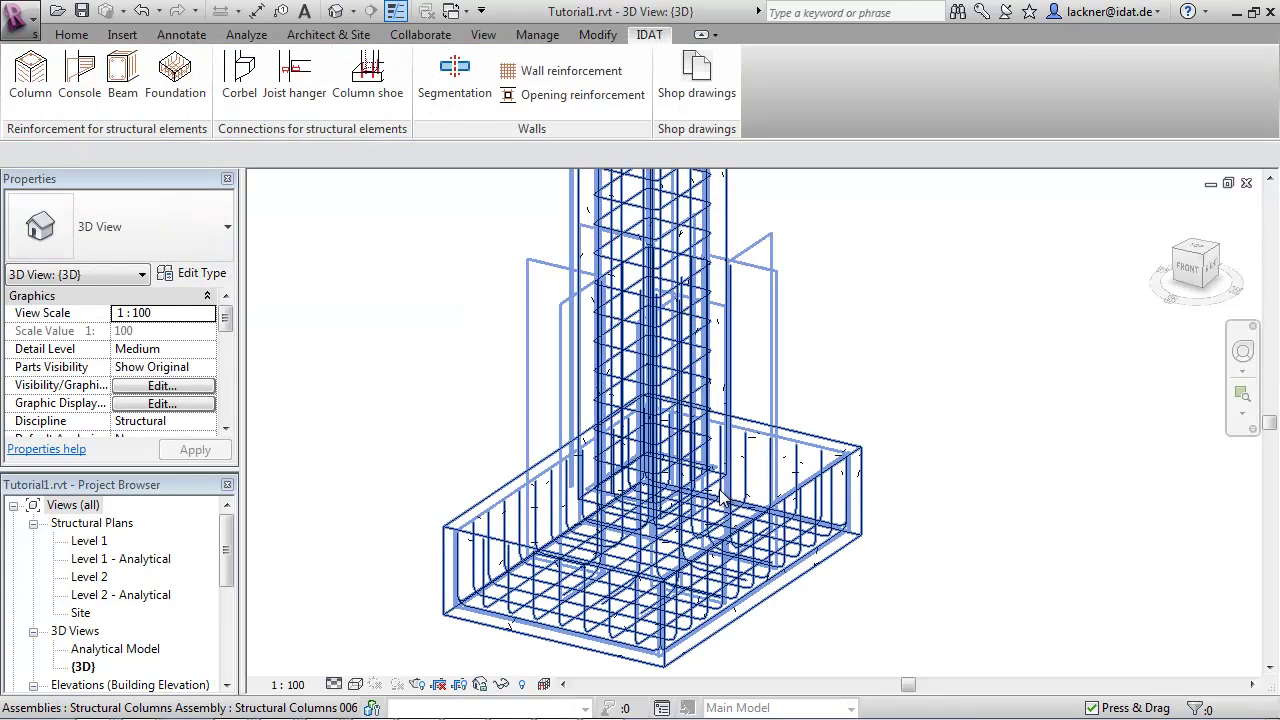
click(335, 685)
click(350, 664)
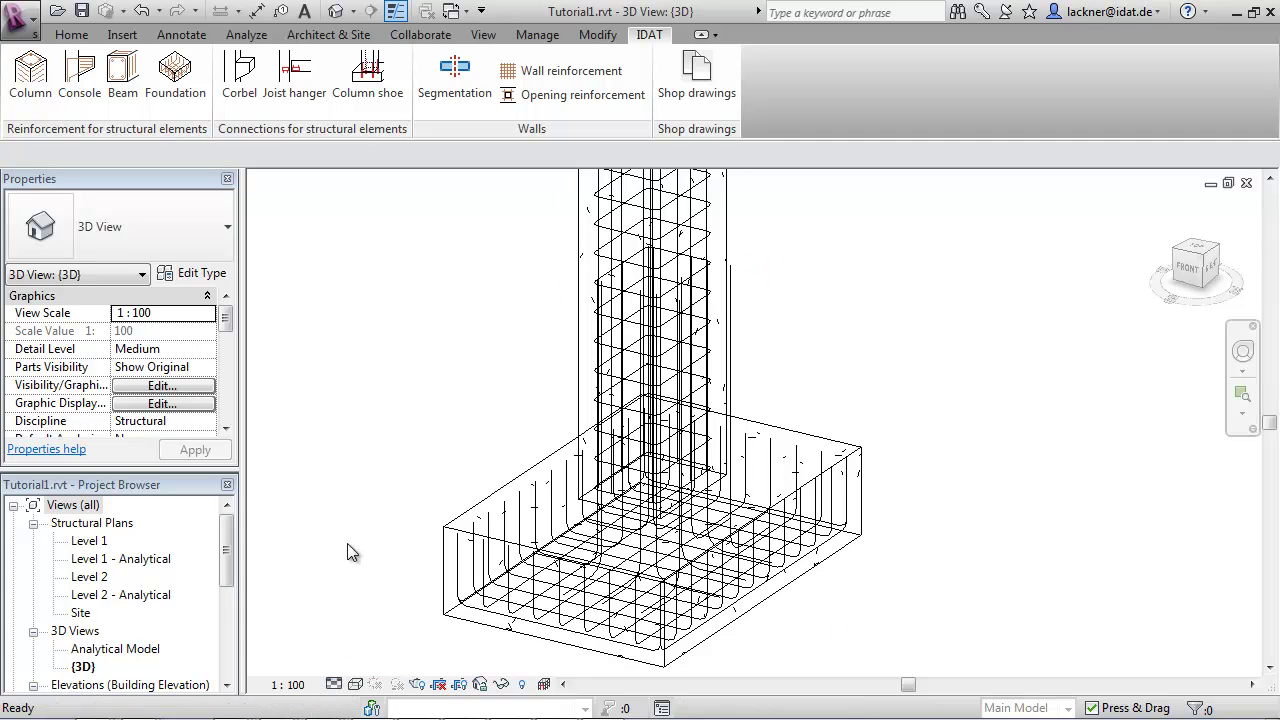